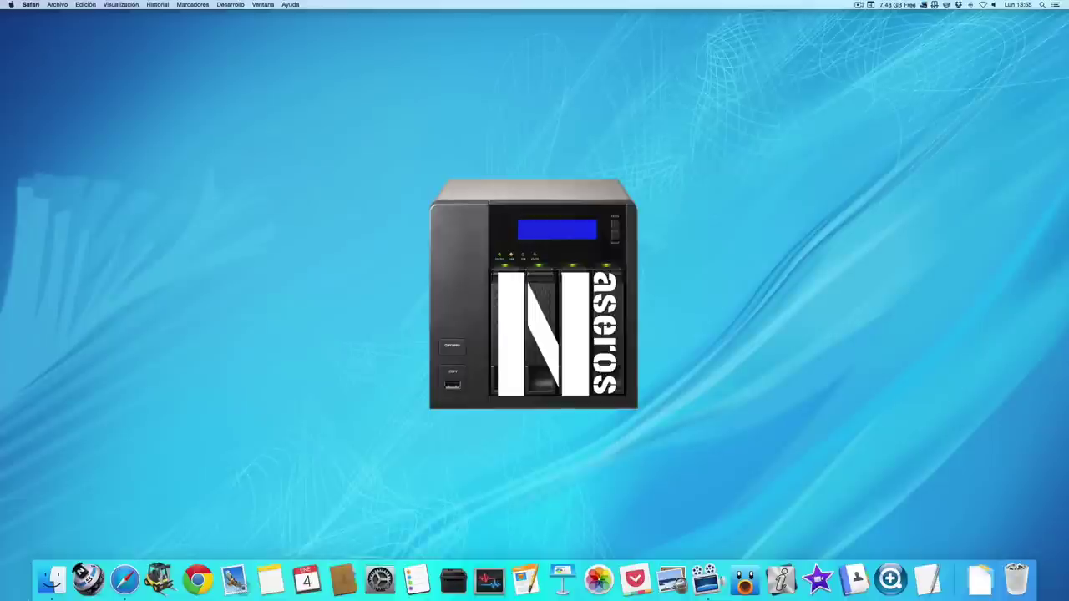
Switch to Safari, open the DS216Play NAS page and sign in with the account username and password
left_click(123, 577)
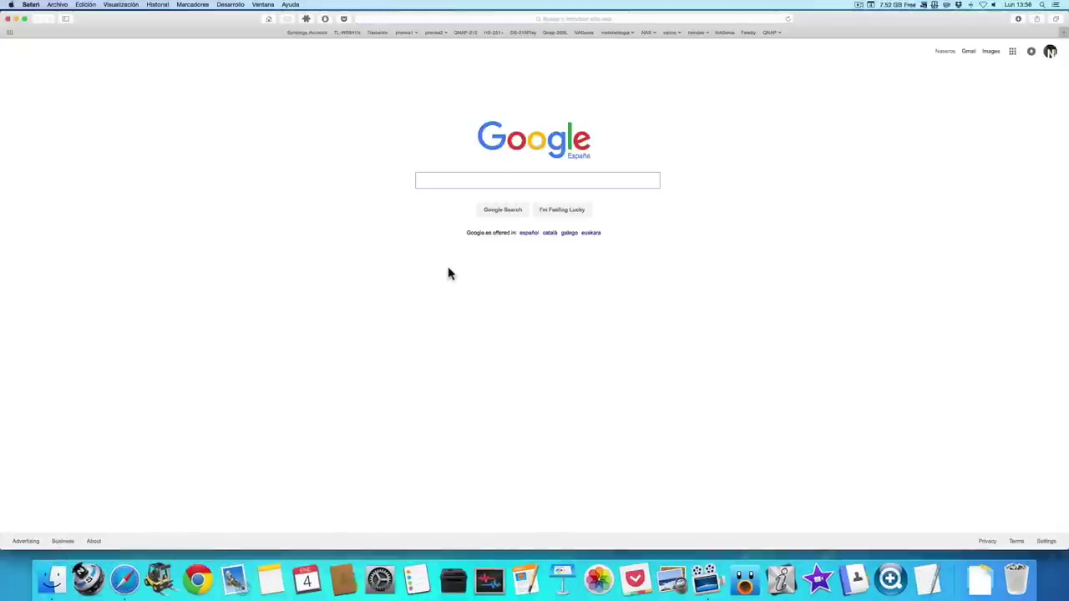
left_click(533, 33)
left_click(509, 276)
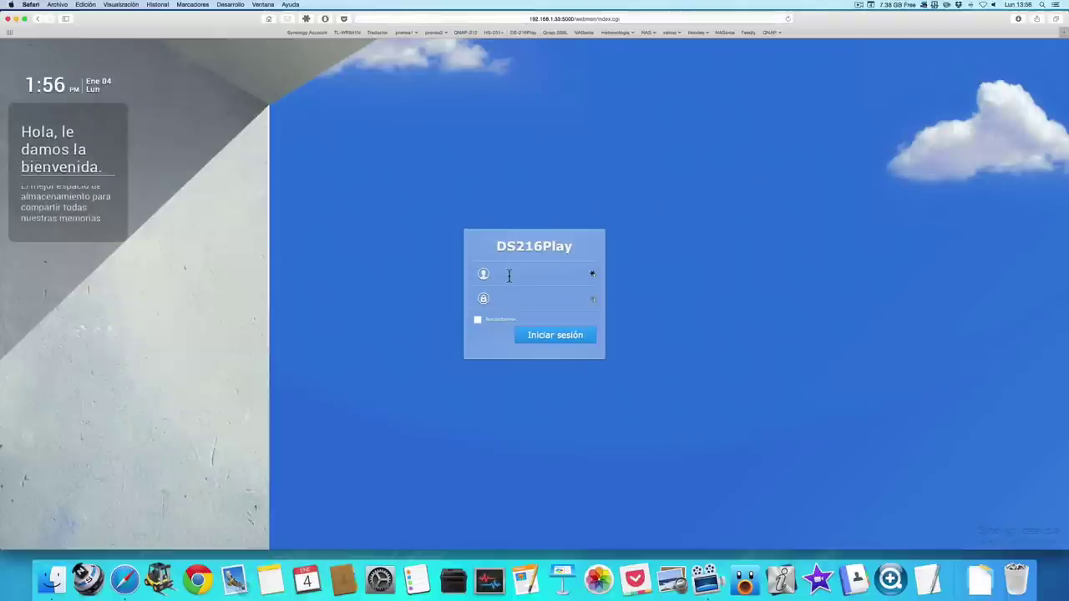
type("naseros")
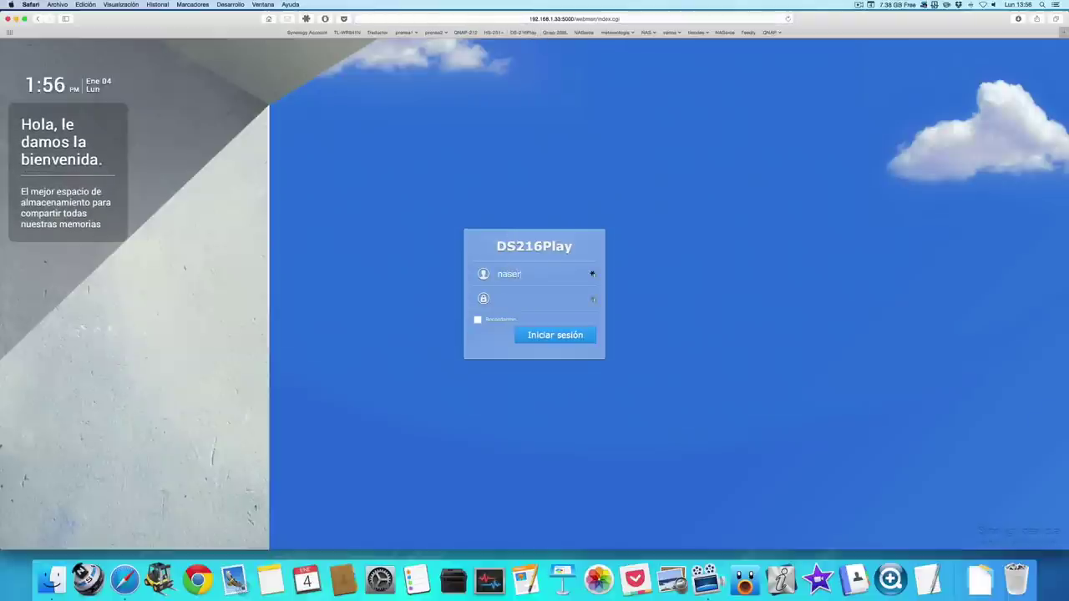
left_click(549, 297)
type("••••••••")
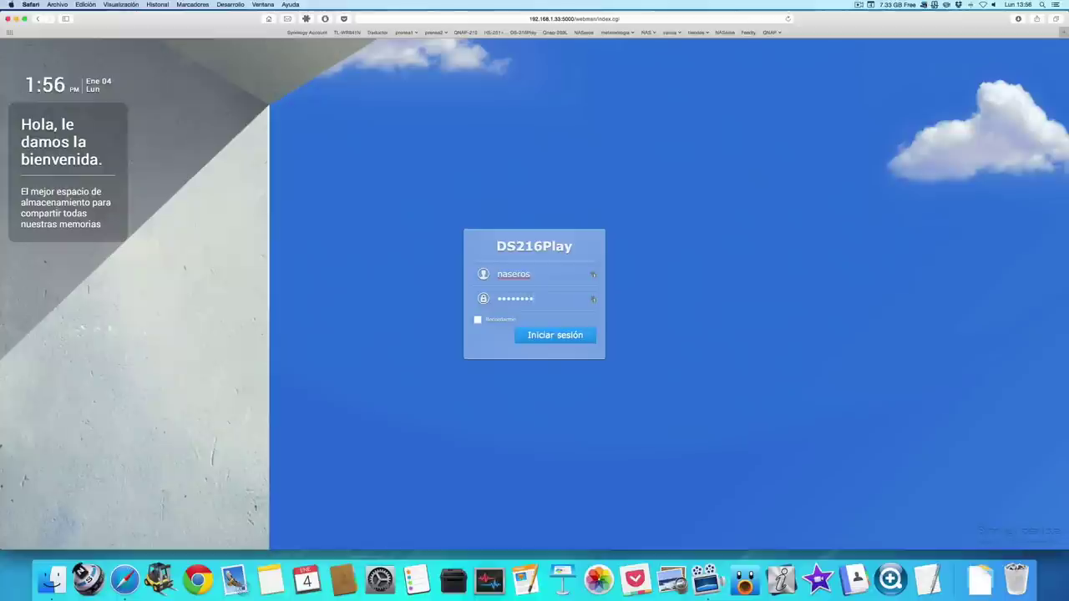
left_click(508, 318)
left_click(530, 337)
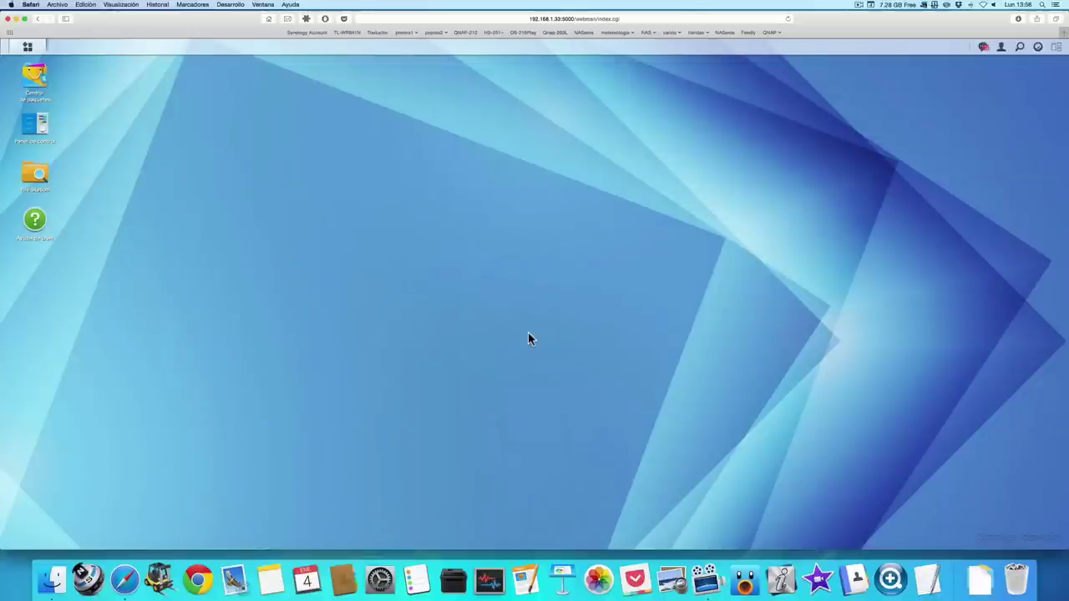
In the Control Panel's external access settings, start a new DDNS entry with Synology as the service provider
left_click(40, 124)
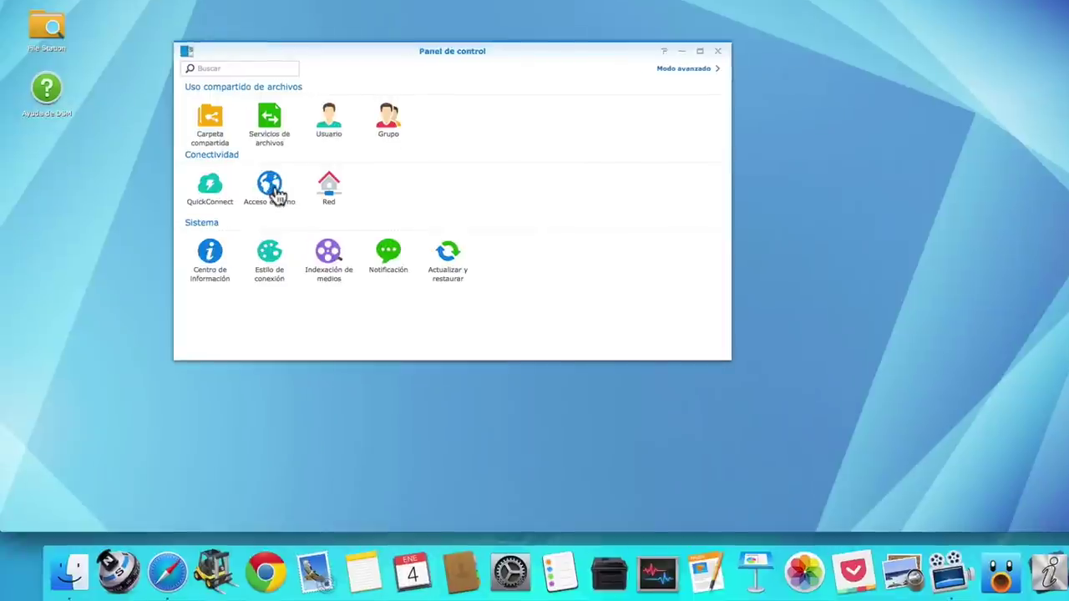
left_click(270, 188)
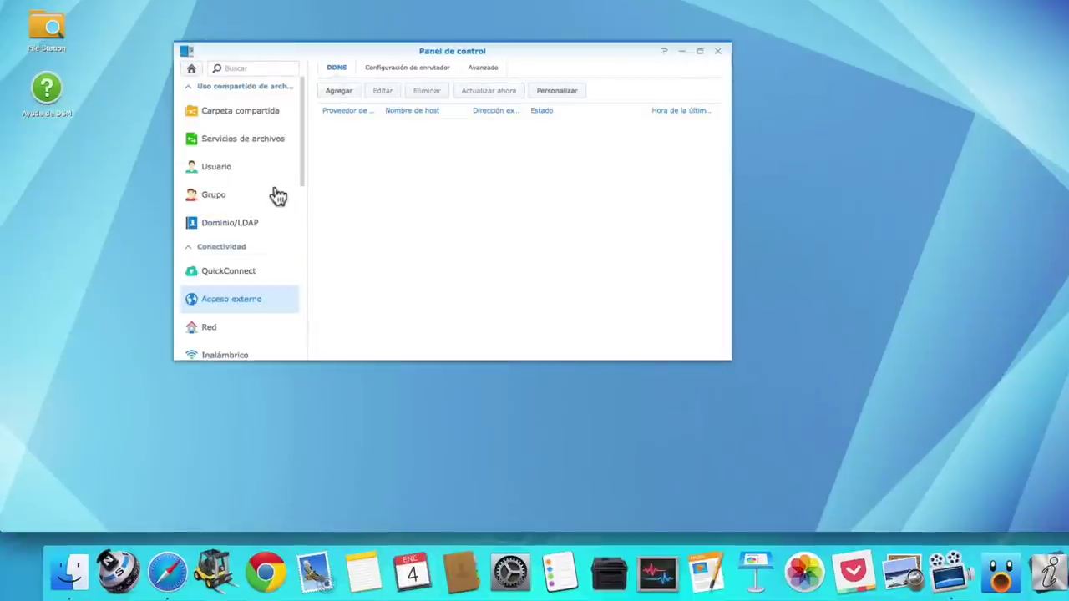
left_click(337, 94)
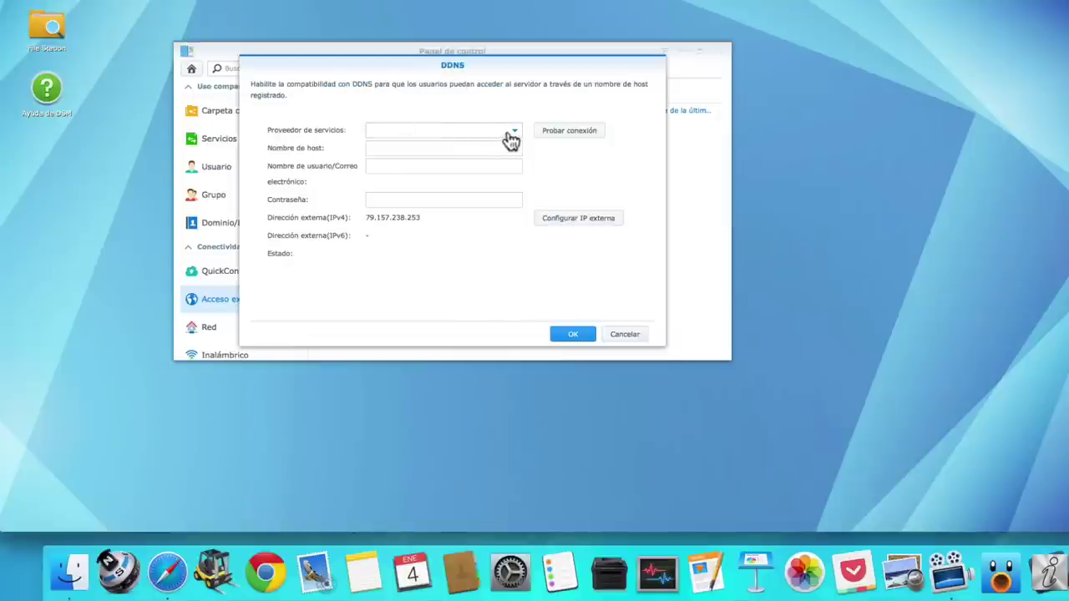
left_click(512, 132)
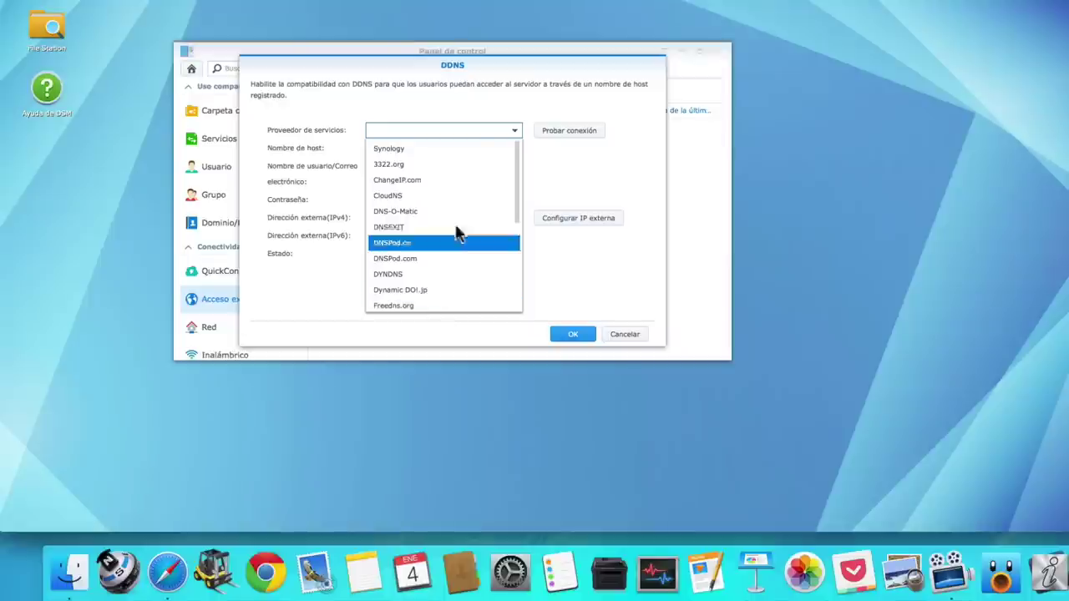
left_click(470, 161)
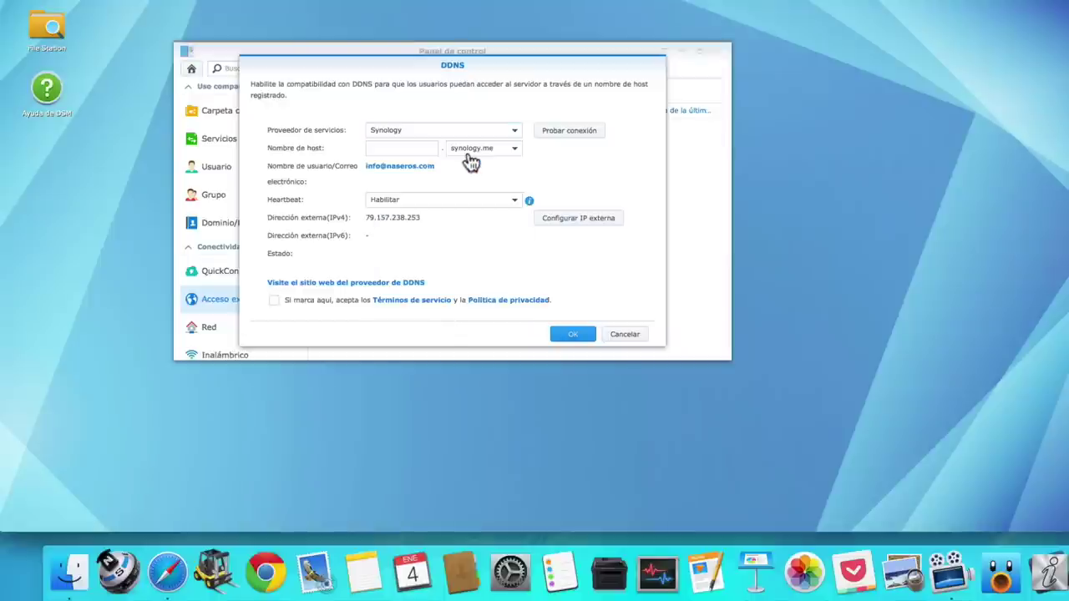
Set the DDNS host name to naseros with the synology.me domain
left_click(515, 151)
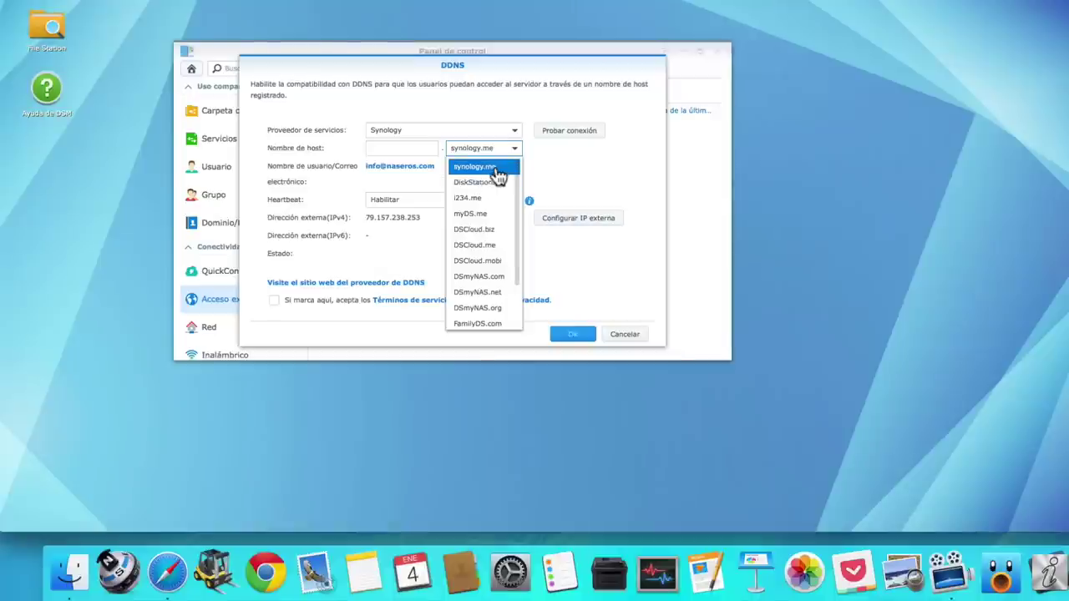
left_click(499, 167)
left_click(424, 147)
type("n")
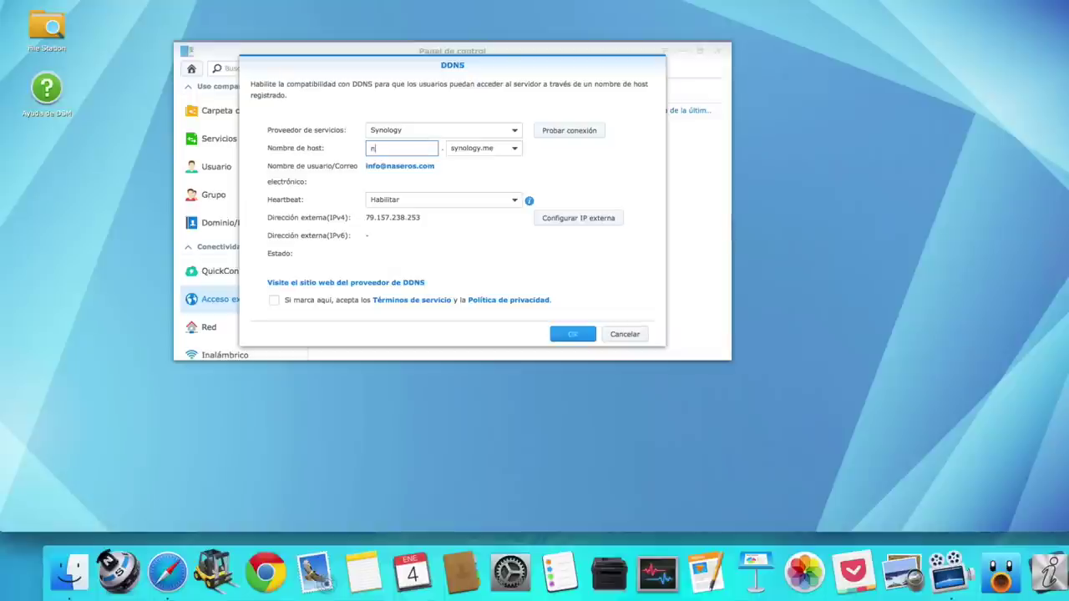
type("aseros")
Test the DDNS connection, then accept the terms of service and save the entry
left_click(561, 135)
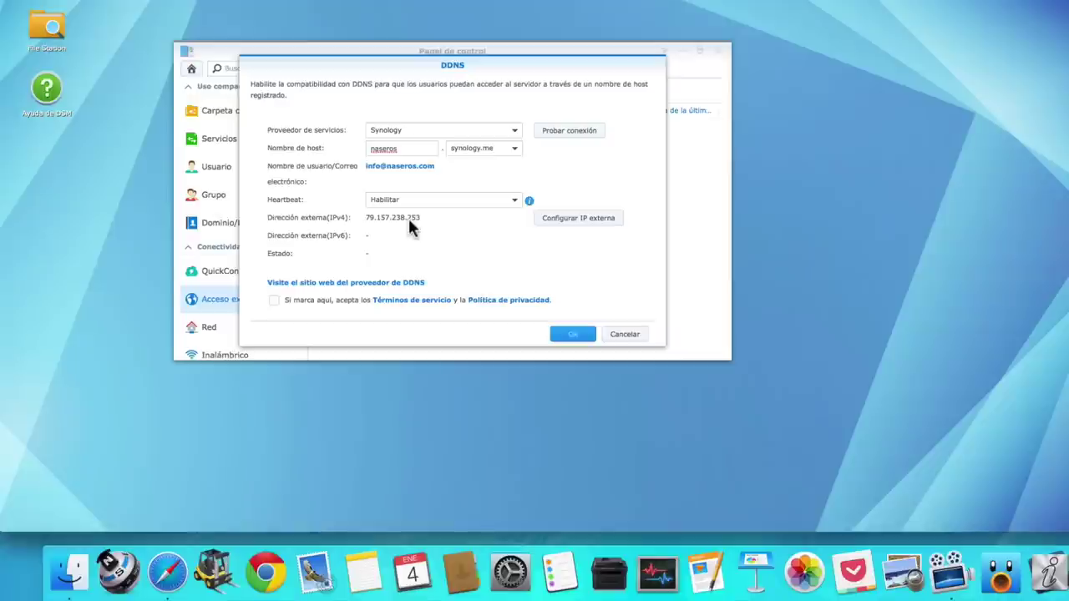
left_click(274, 300)
left_click(566, 342)
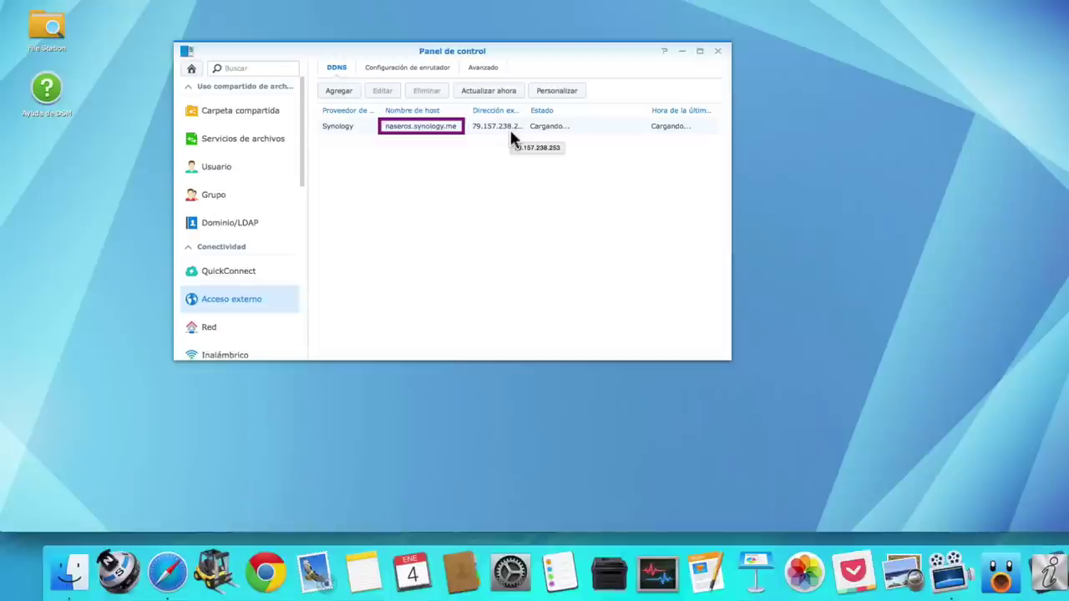
Widen the external address column and compare its address with the public IP reported by a site found by searching "ip publica"
left_click_drag(529, 110, 553, 114)
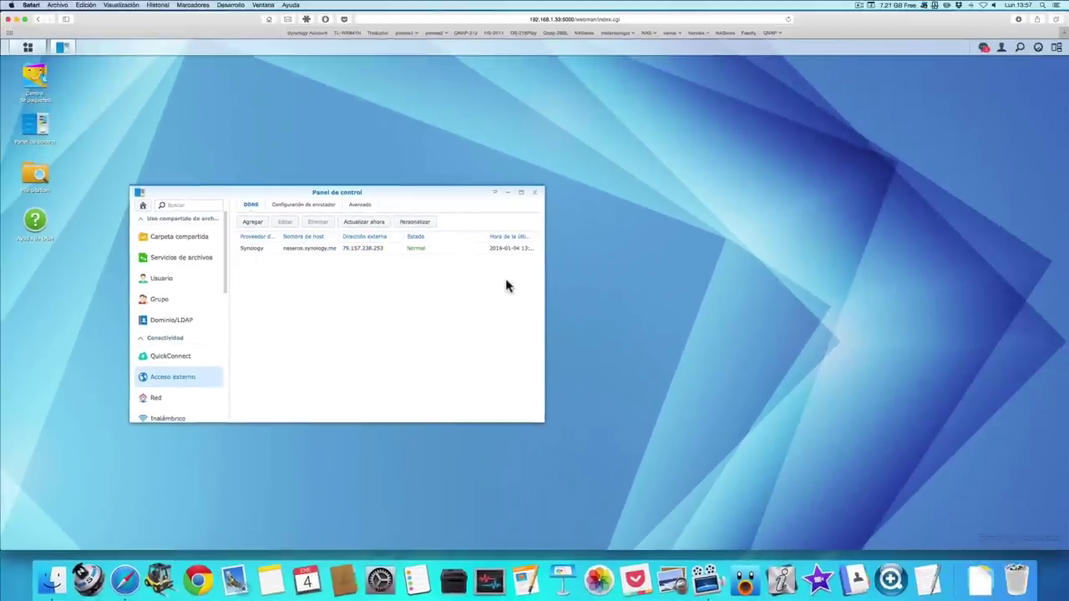
key("super+t")
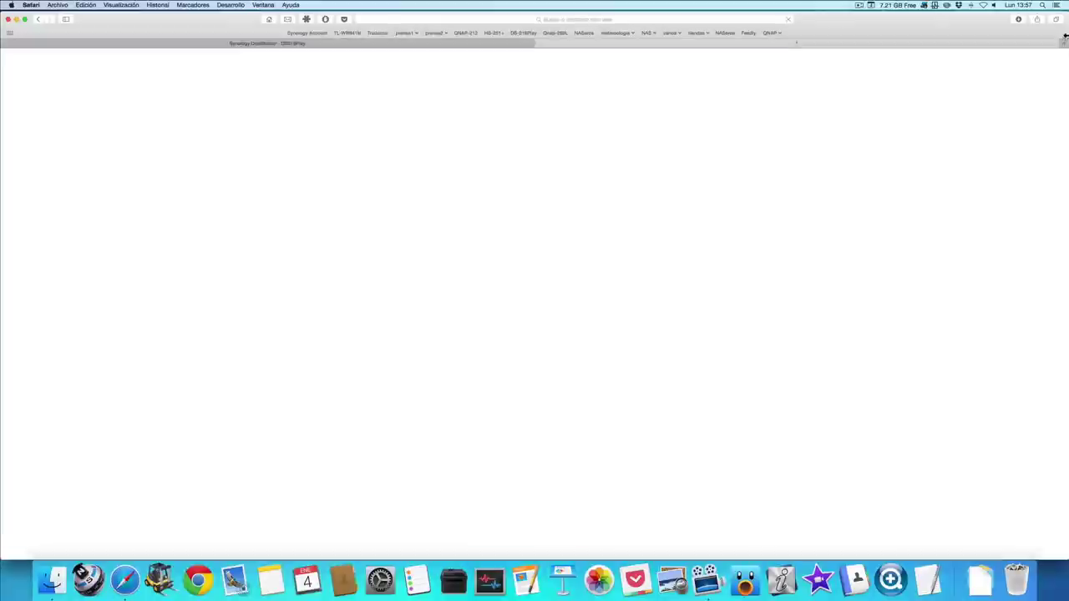
type("ip publi")
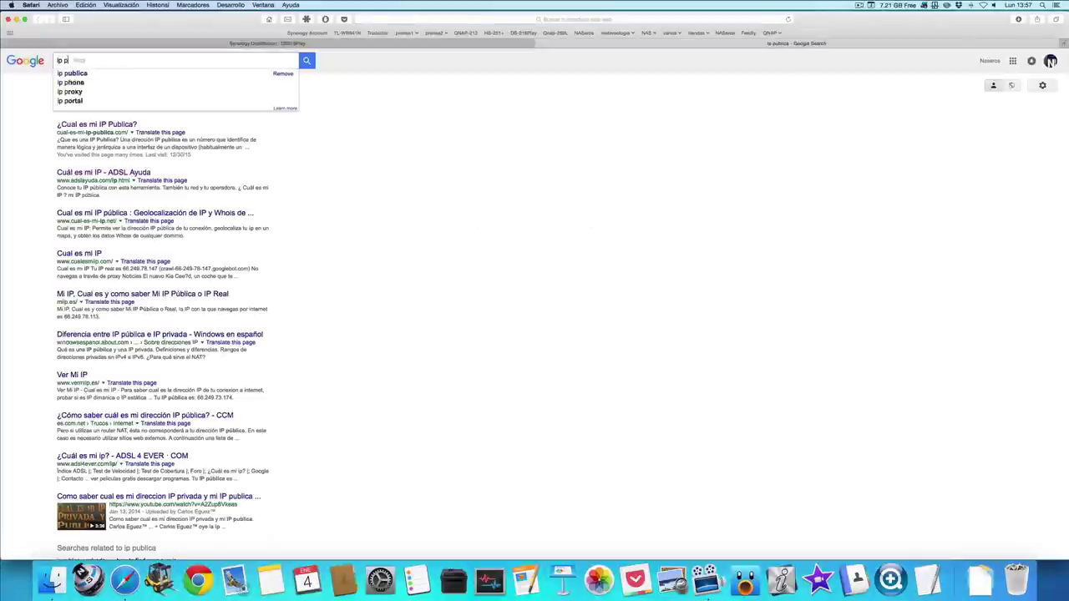
left_click(85, 124)
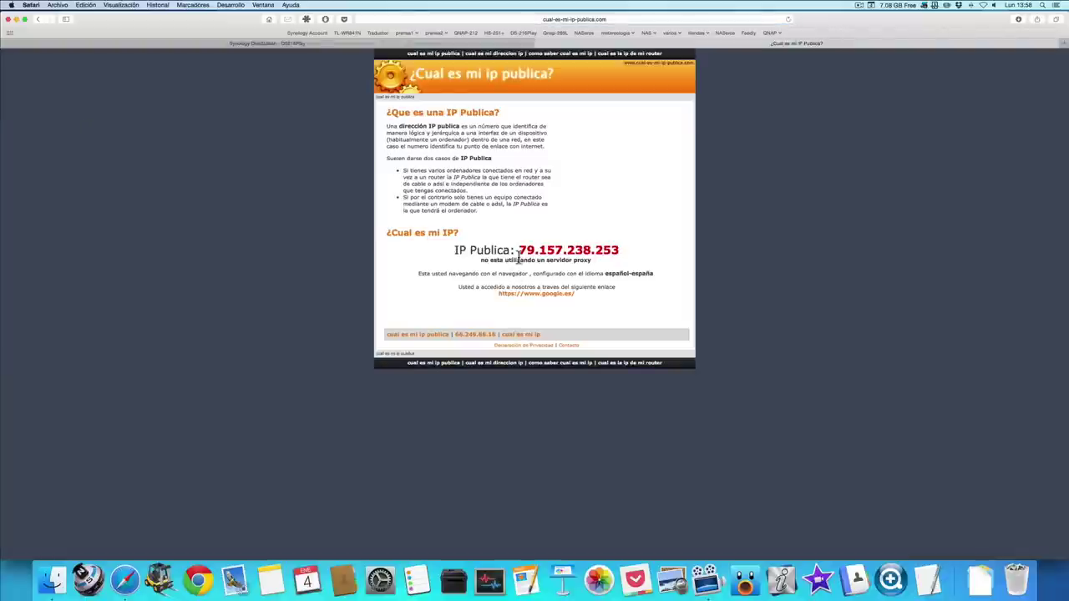
left_click(469, 43)
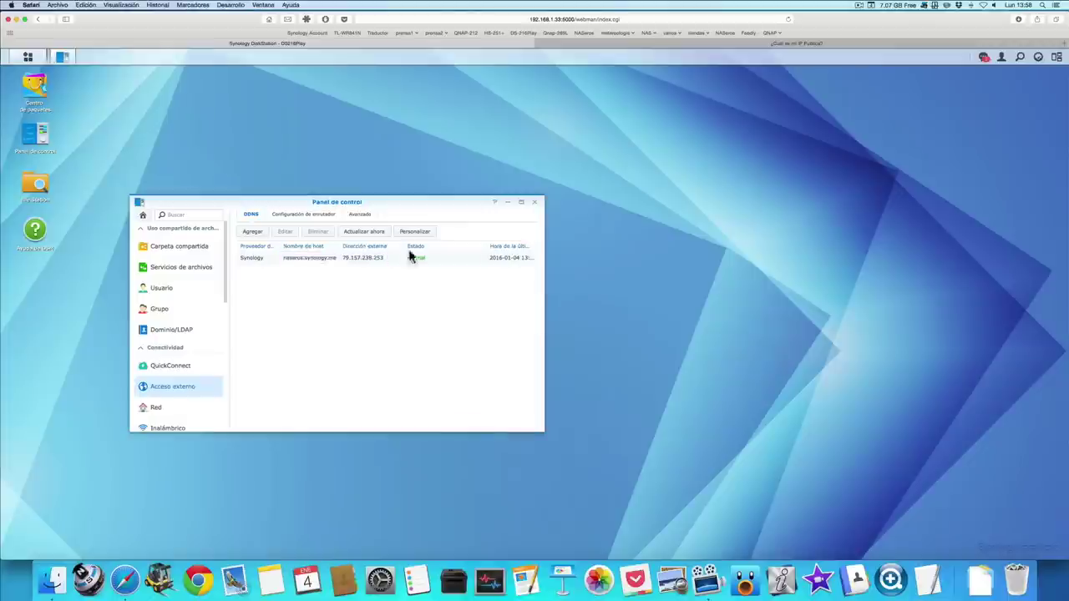
Reopen the Control Panel and show the router configuration under external access
left_click(534, 203)
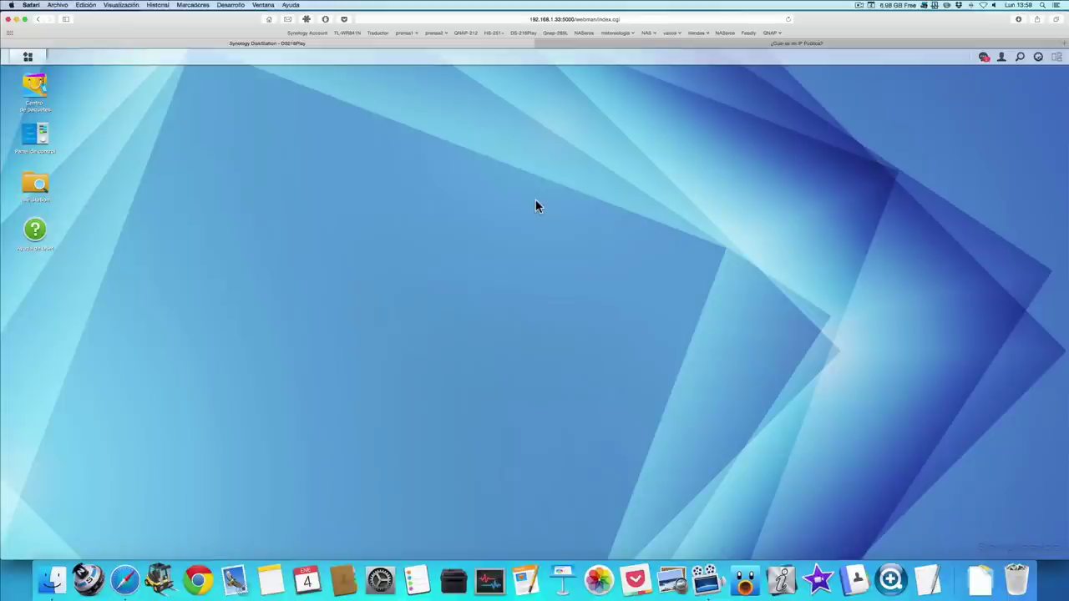
left_click(35, 135)
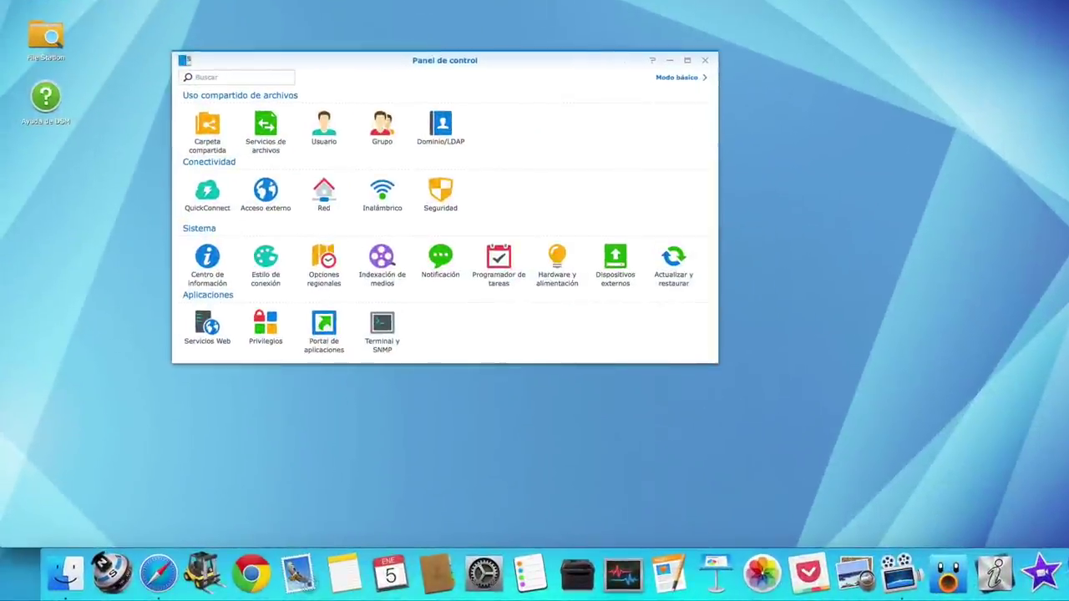
left_click(267, 189)
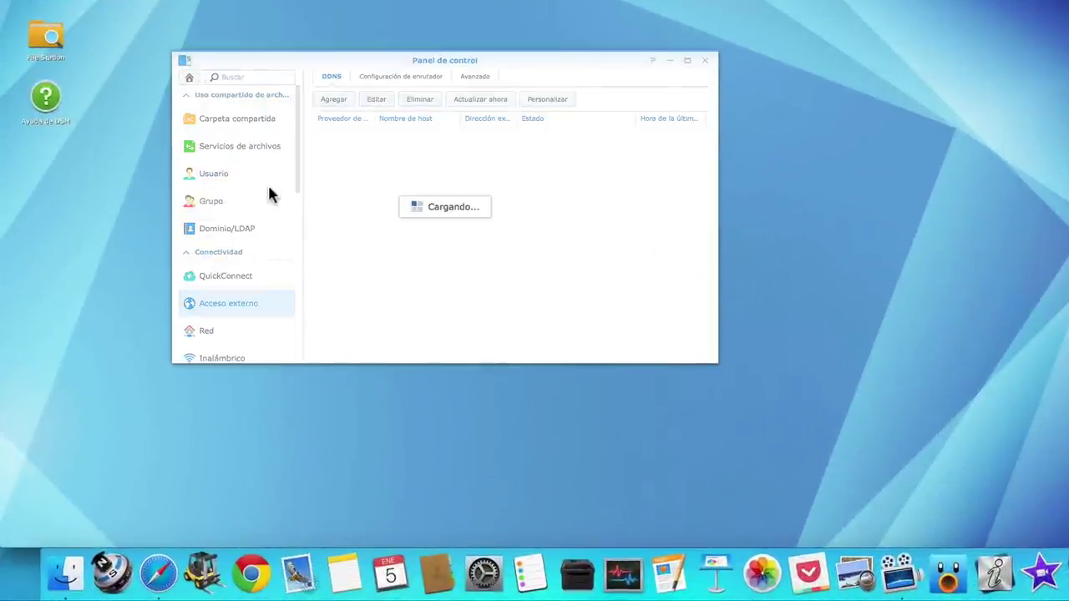
left_click(403, 78)
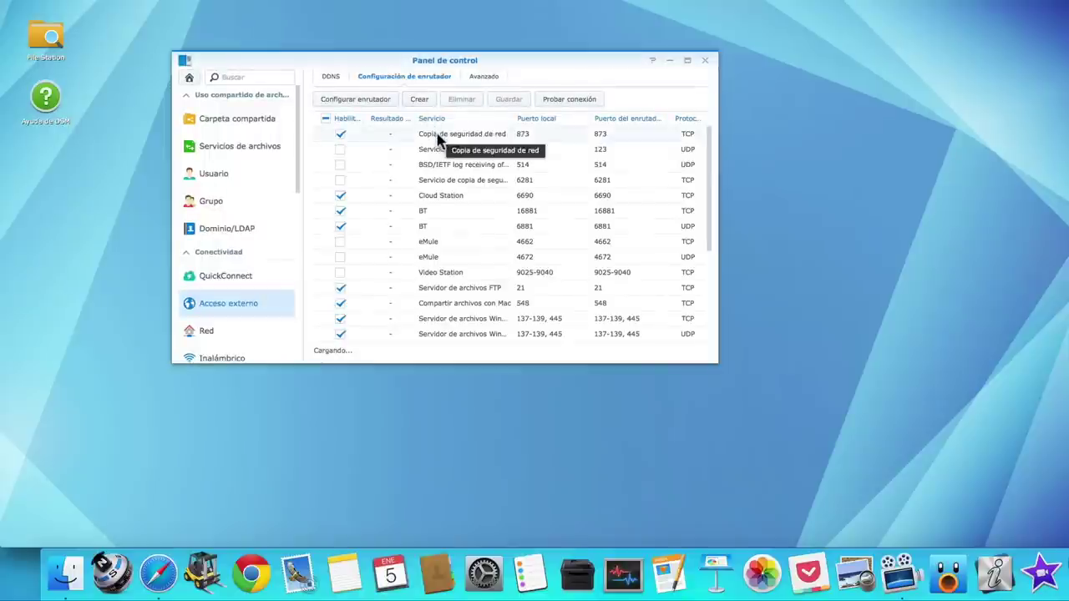
Enable the Video Station port forwarding rule (9025-9040, TCP) and try to save the rules to the router
scroll(437, 141, "down", 5)
scroll(437, 140, "up", 5)
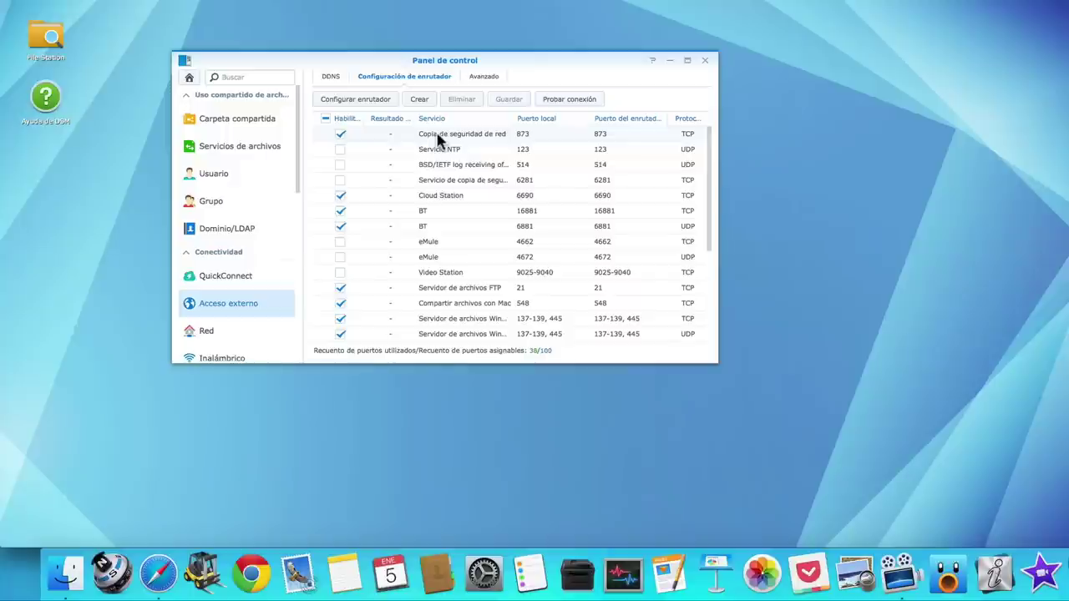
scroll(437, 139, "down", 3)
scroll(441, 148, "down", 1)
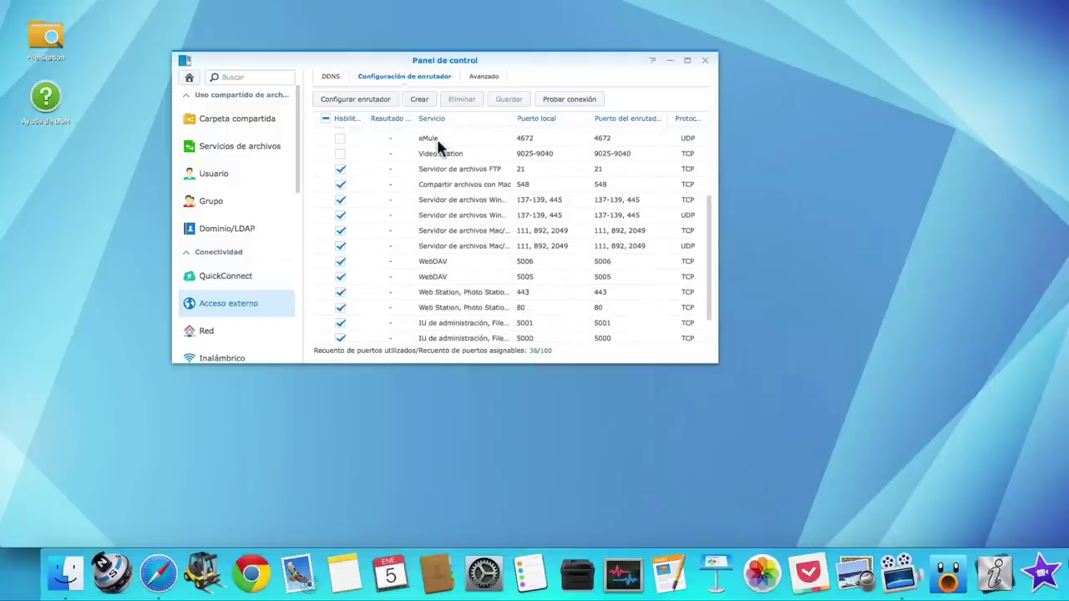
left_click(342, 153)
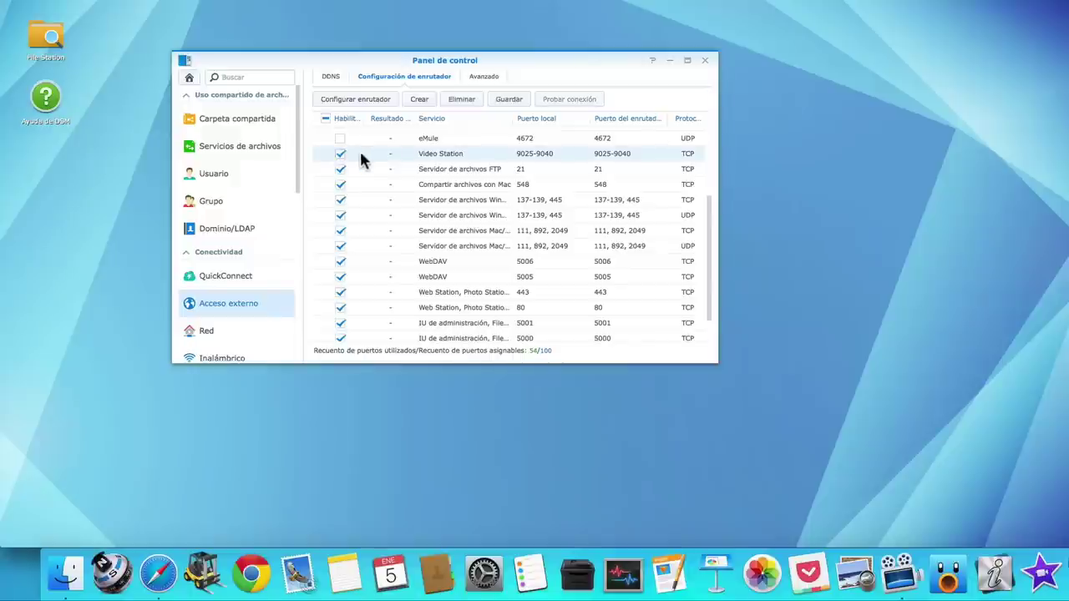
scroll(370, 151, "up", 4)
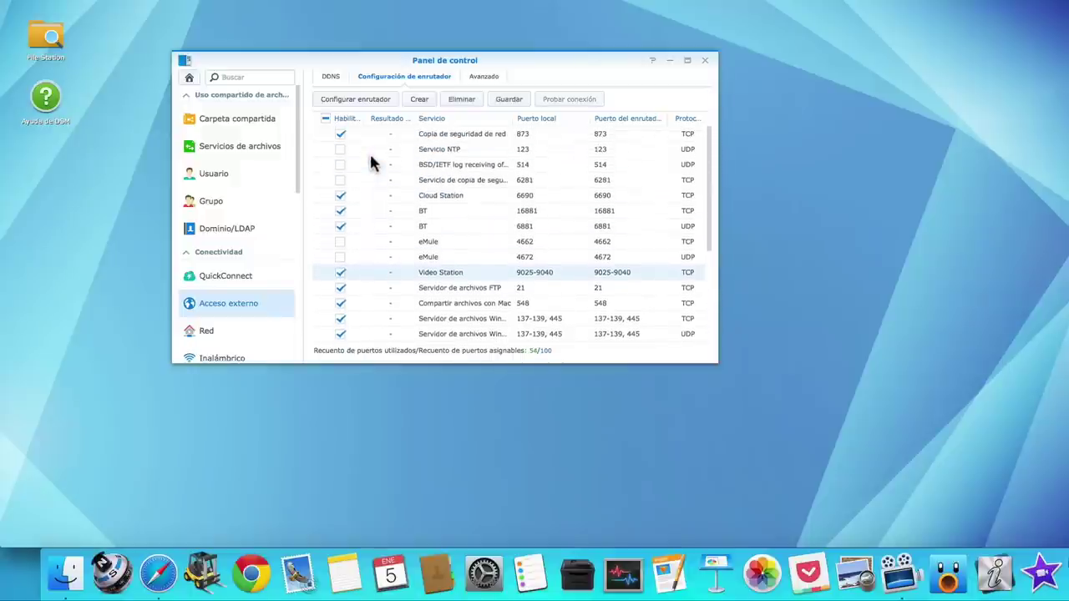
left_click(510, 100)
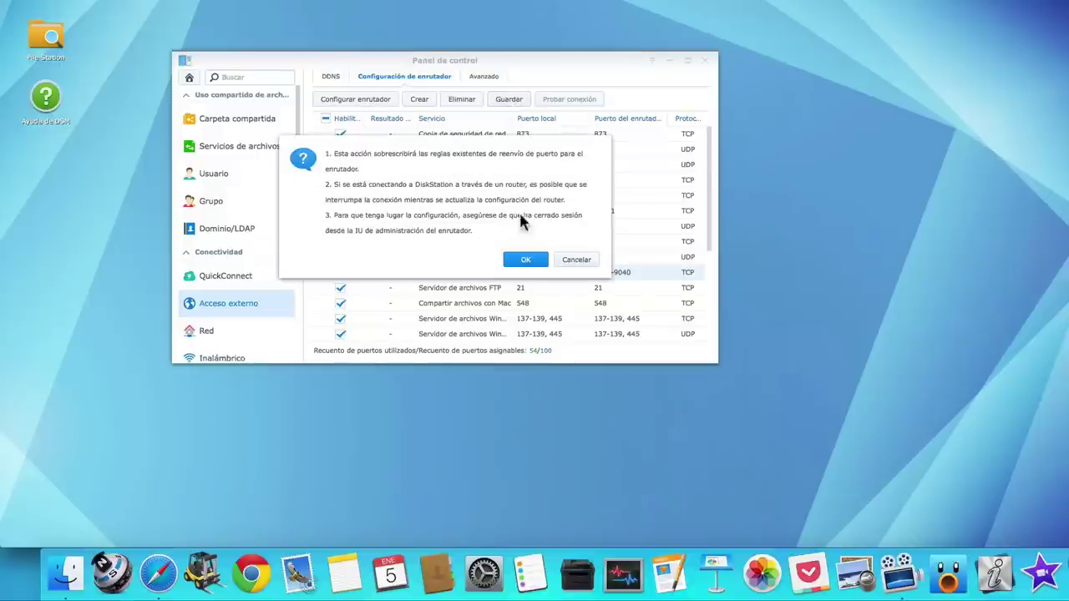
left_click(571, 263)
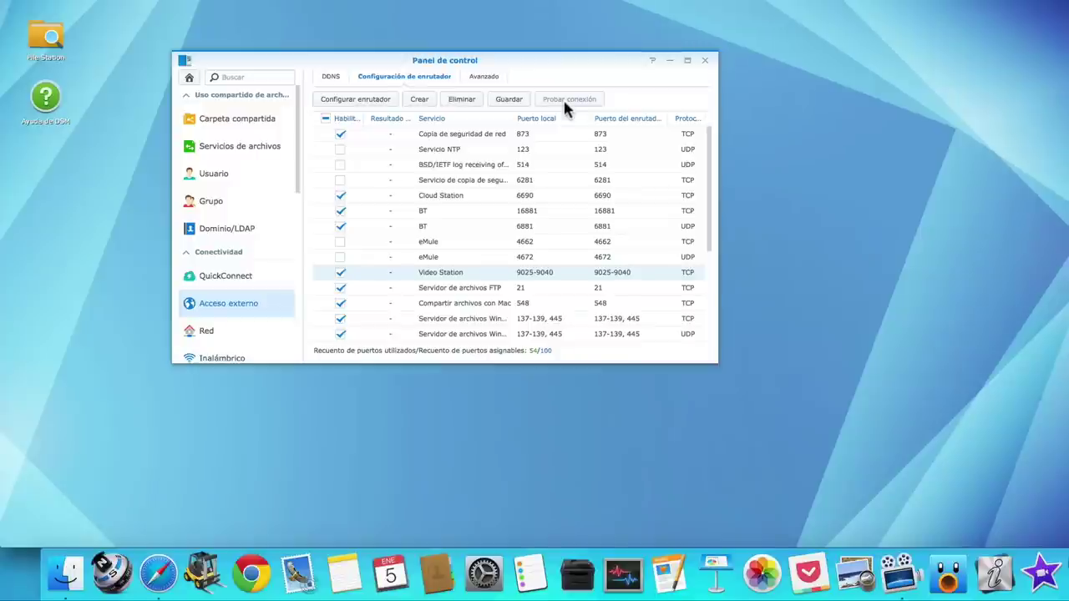
Review the DDNS entry and the router port rules once more, then close the Control Panel
left_click(333, 79)
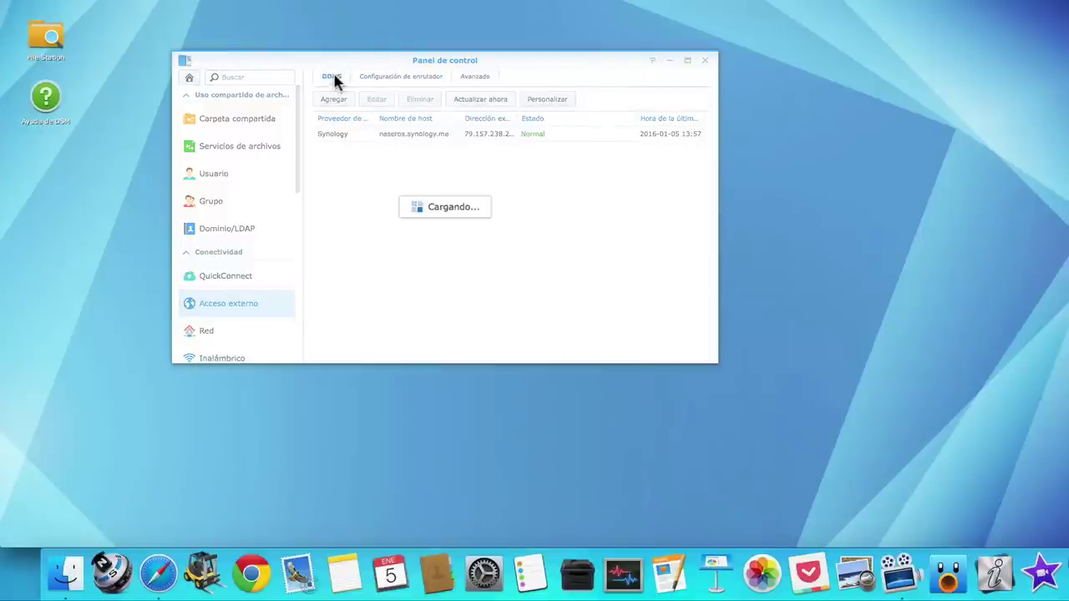
left_click(402, 78)
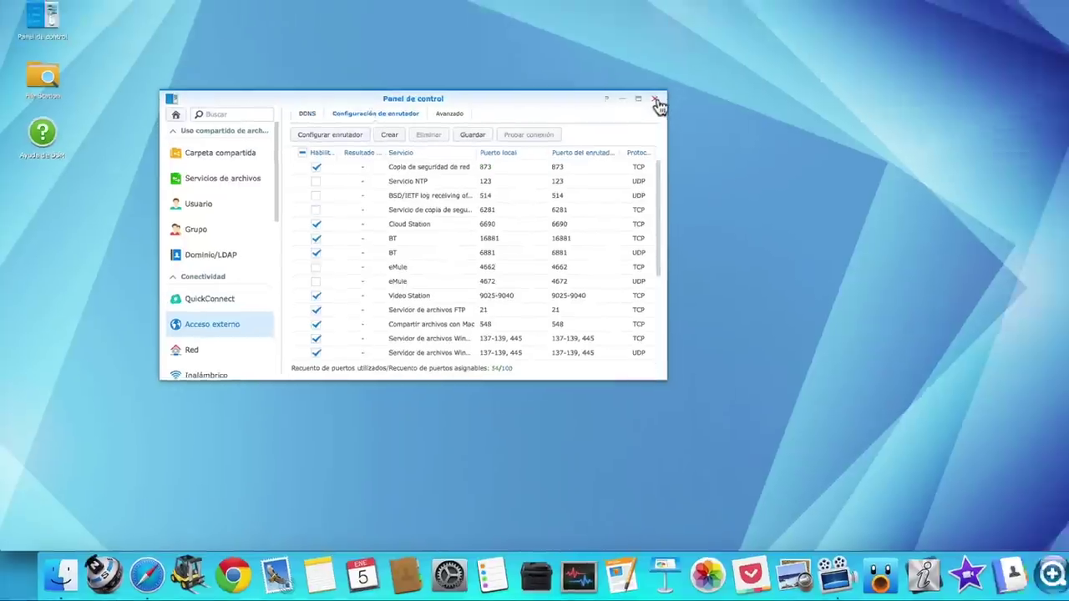
left_click(705, 60)
Switch to the DS file mobile app, connect to naseros.synology.me and browse the Multimedia shared folder
left_click(391, 317)
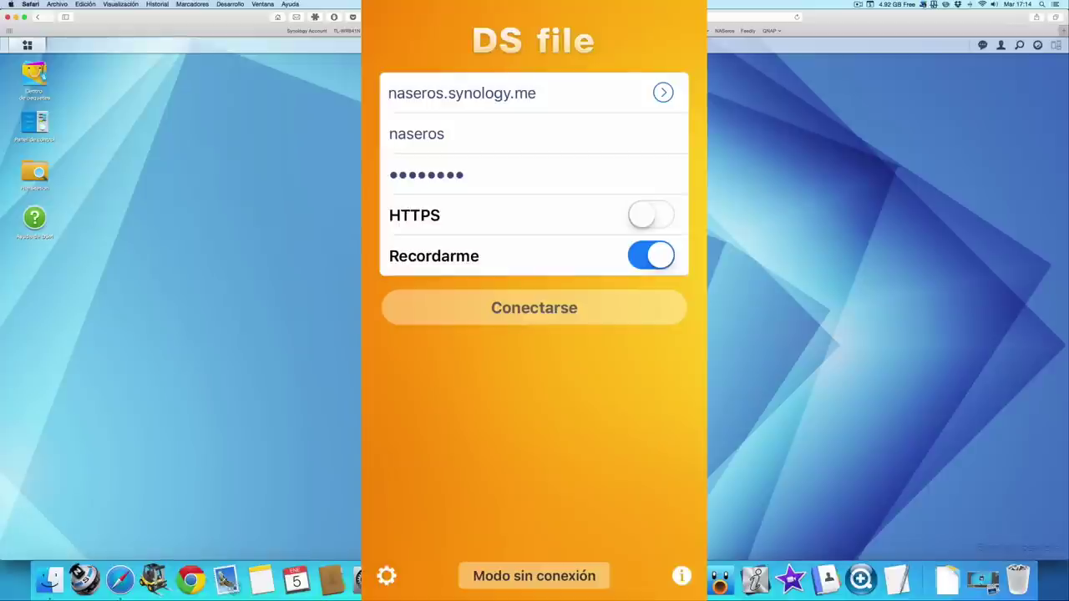
left_click(534, 307)
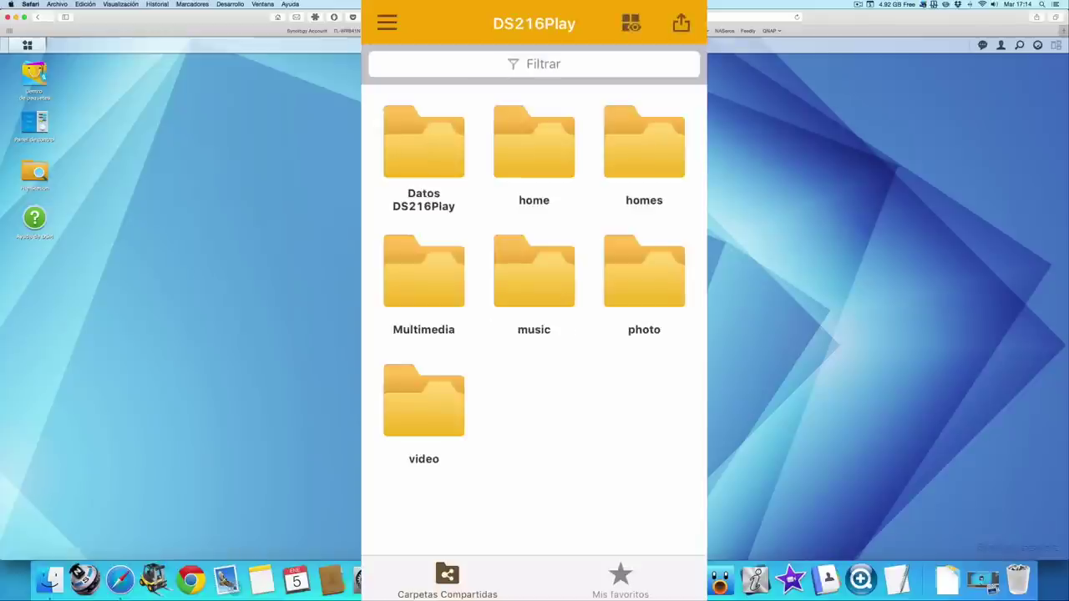
left_click(423, 275)
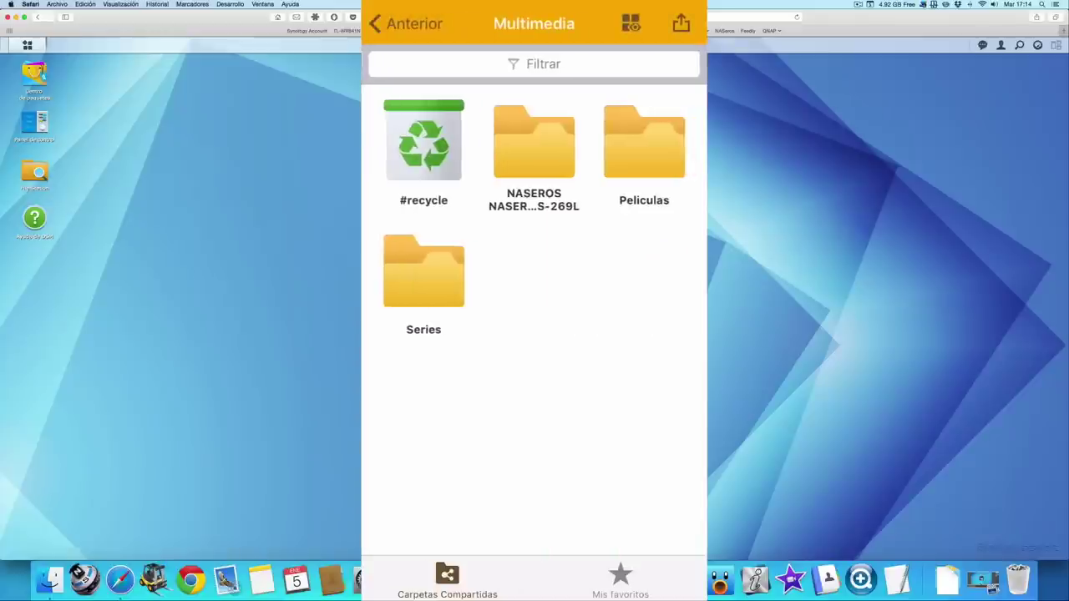
left_click(396, 23)
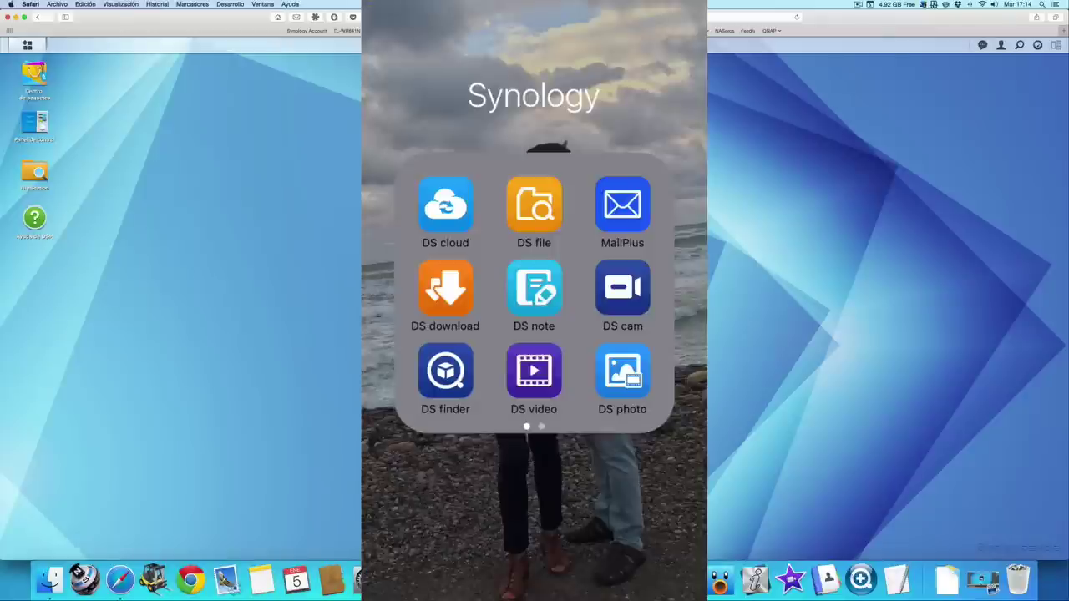
Switch to the DS download mobile app and sign out of the currently connected DiskStation
left_click(445, 288)
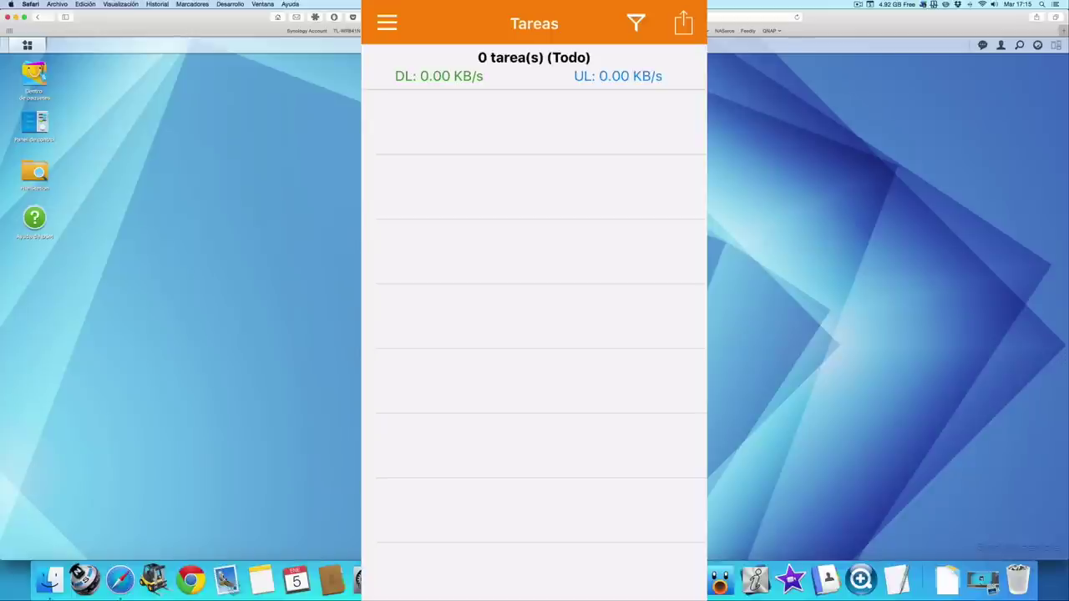
left_click(386, 23)
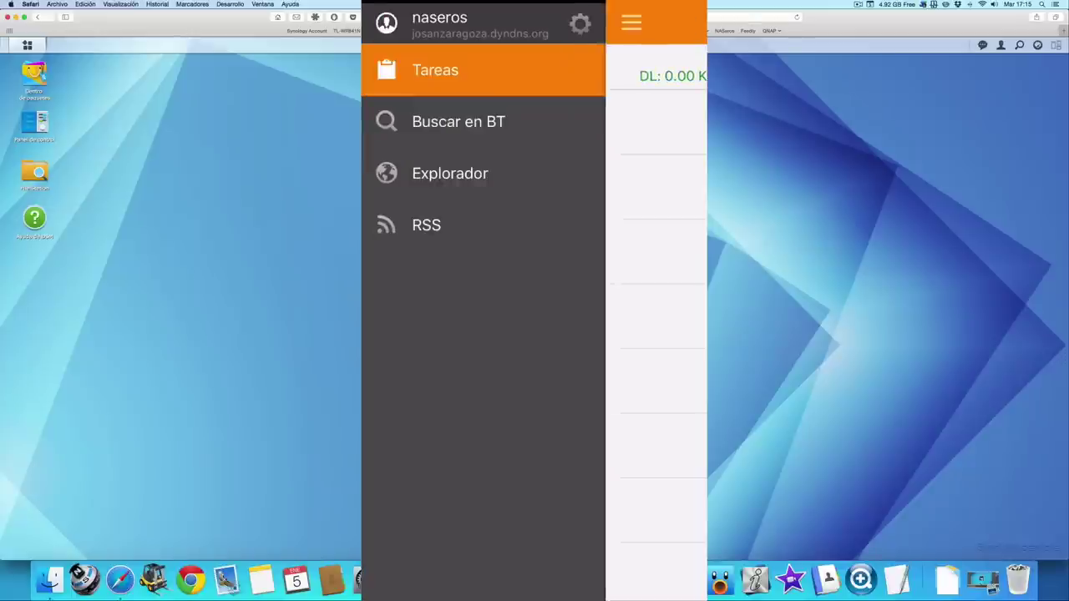
left_click(580, 22)
left_click(534, 219)
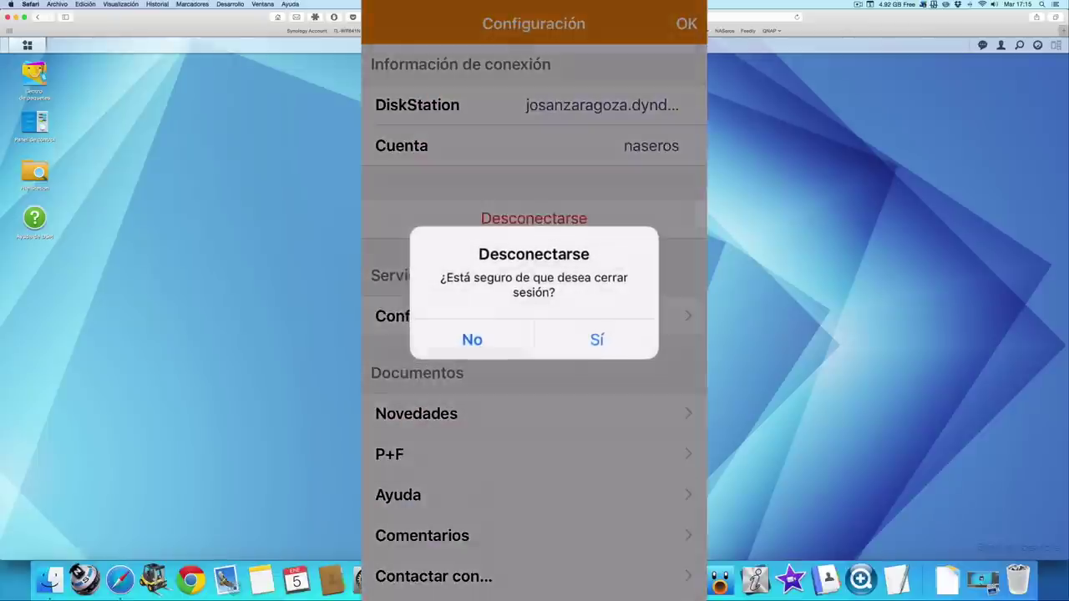
left_click(596, 339)
key("BackSpace")
key("BackSpace")
key("BackSpace")
key("BackSpace")
key("BackSpace")
key("BackSpace")
key("BackSpace")
key("BackSpace")
key("BackSpace")
key("BackSpace")
key("BackSpace")
key("BackSpace")
key("BackSpace")
key("BackSpace")
key("BackSpace")
key("BackSpace")
key("BackSpace")
key("BackSpace")
key("BackSpace")
key("BackSpace")
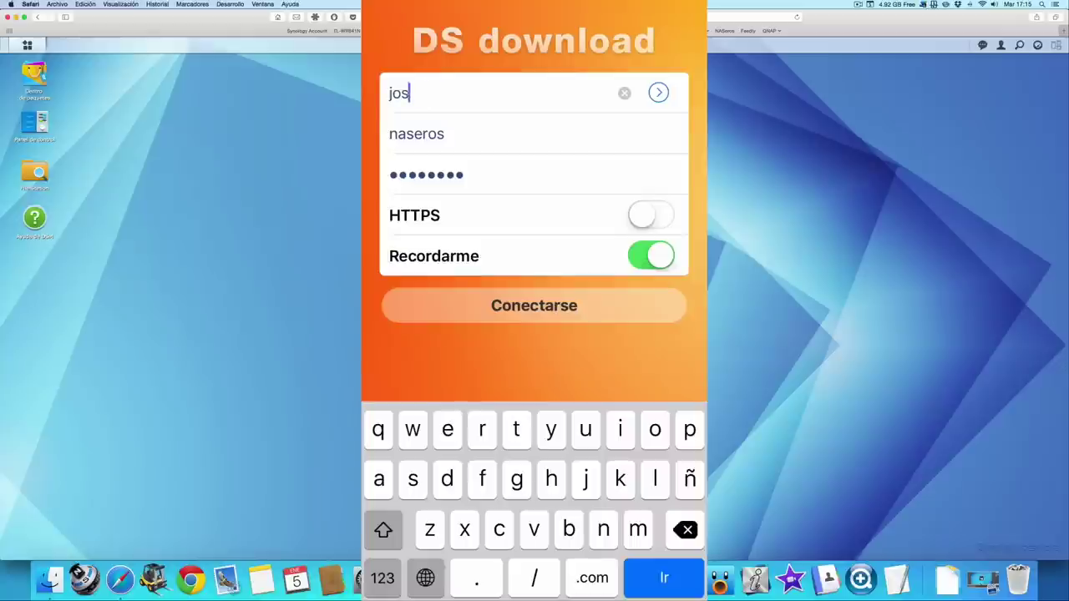
key("BackSpace")
key("BackSpace")
key("BackSpace")
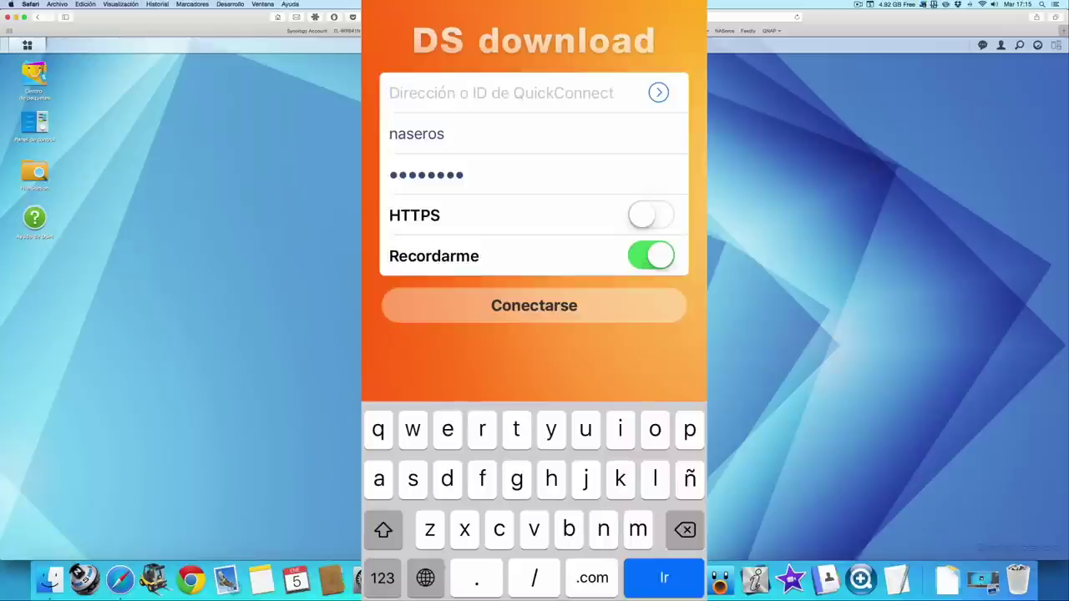
type("79.")
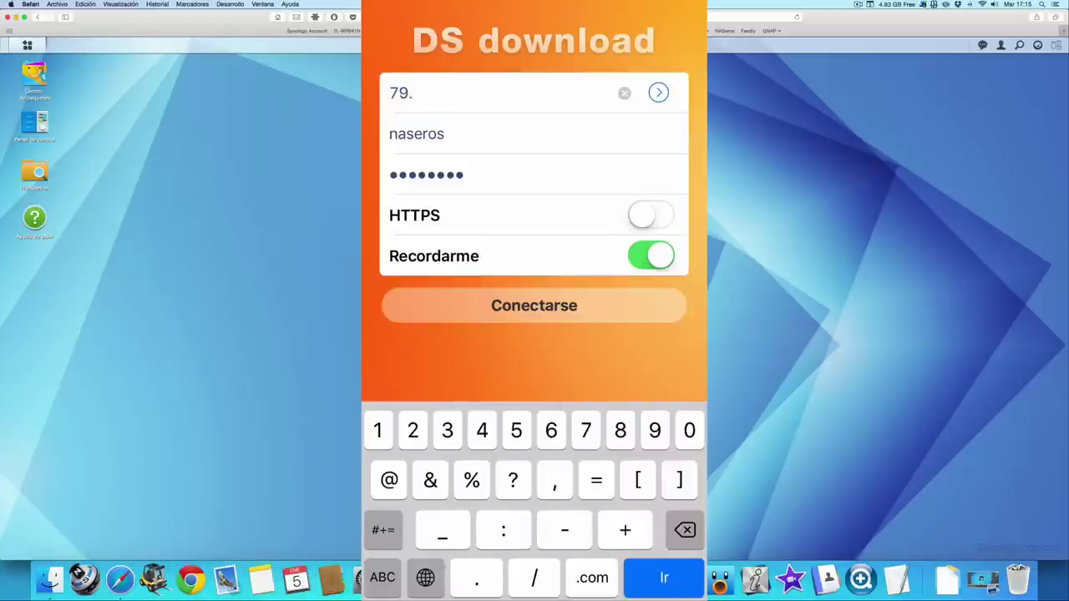
type("157.238.253")
key("Return")
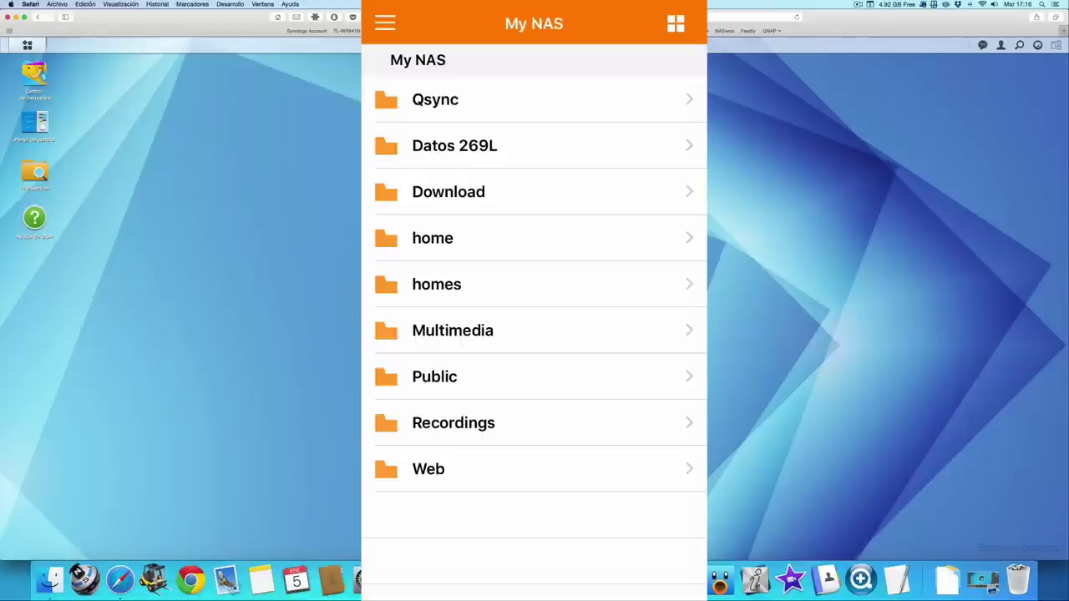
Open the Multimedia folder of My NAS in the mobile file app
left_click(453, 331)
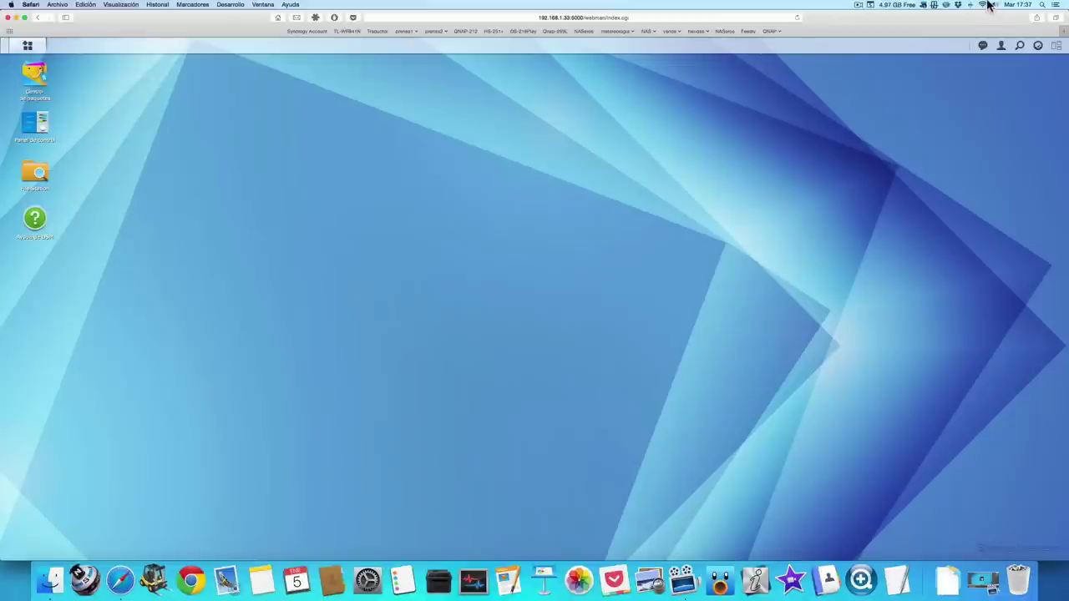
Connect the computer to the IPhone 6 Wi-Fi network and load naseros.synology.me:5000 in a new Safari tab
left_click(983, 5)
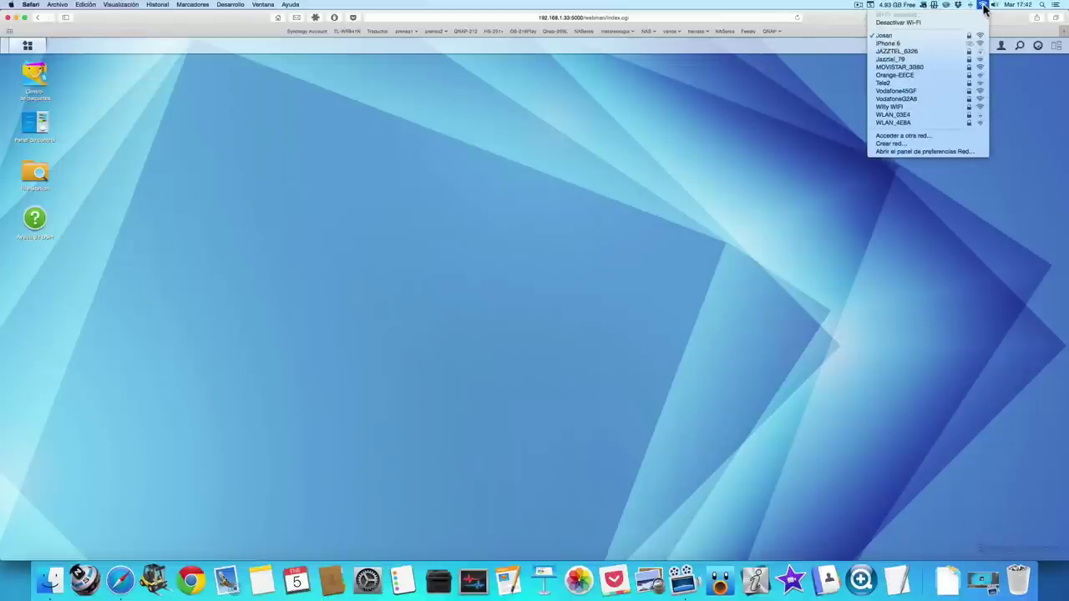
left_click(948, 45)
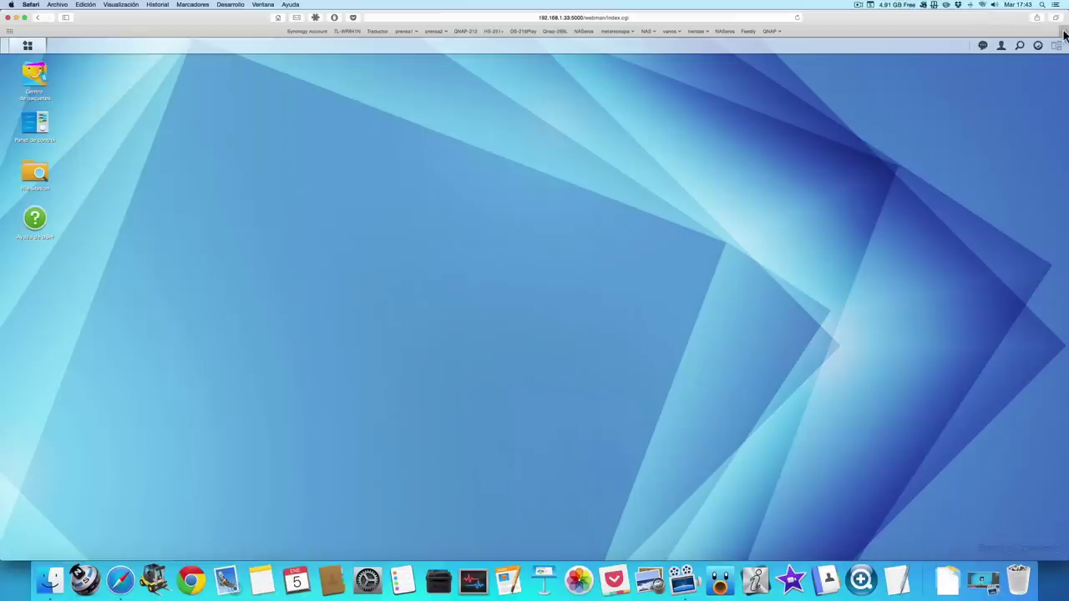
key("super+t")
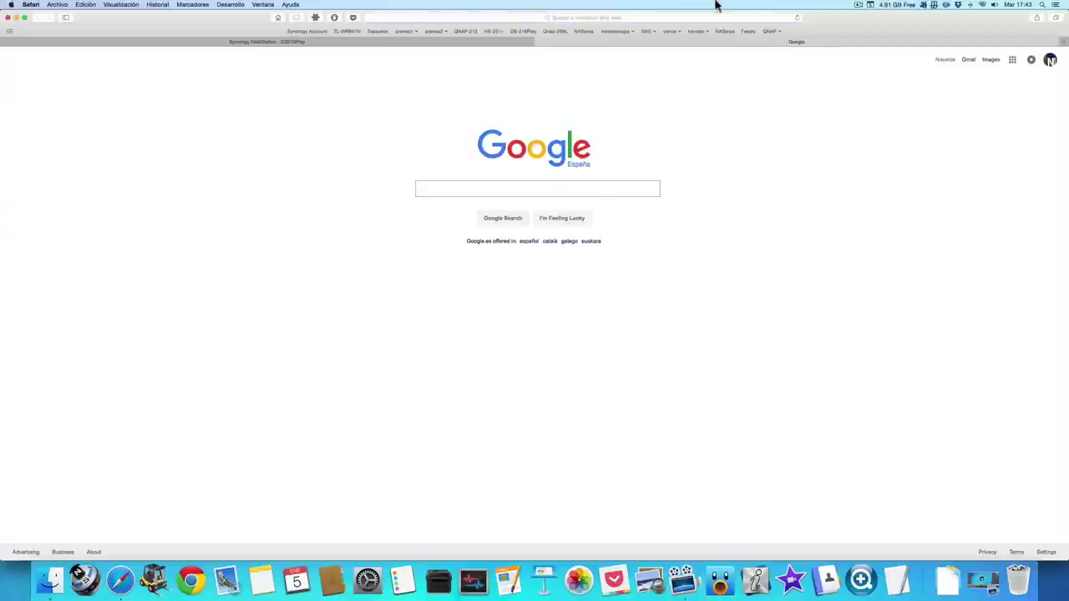
left_click(679, 21)
type("nas")
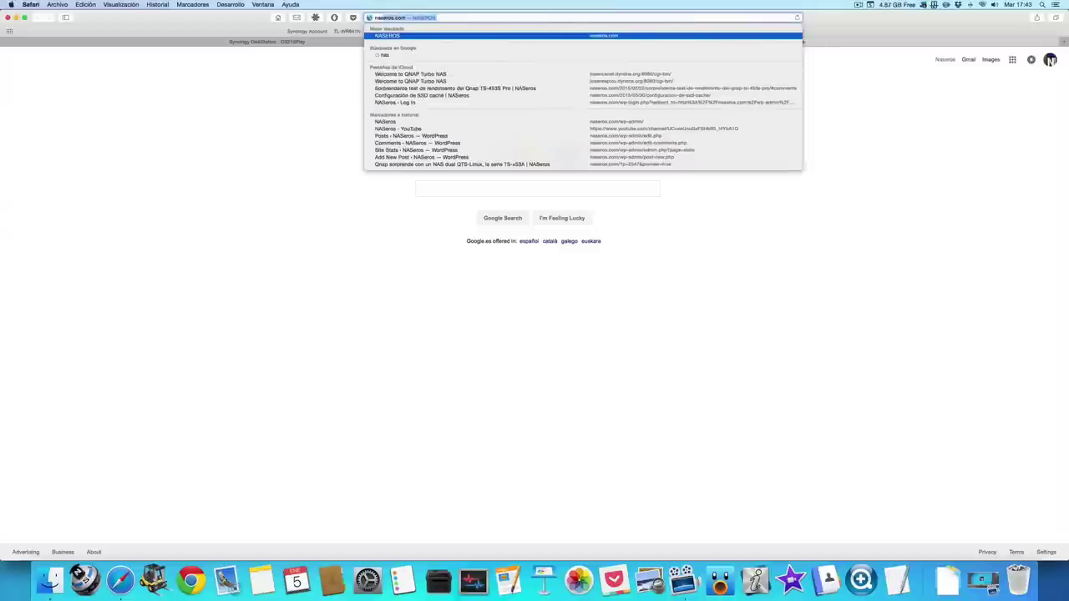
type("eros.s")
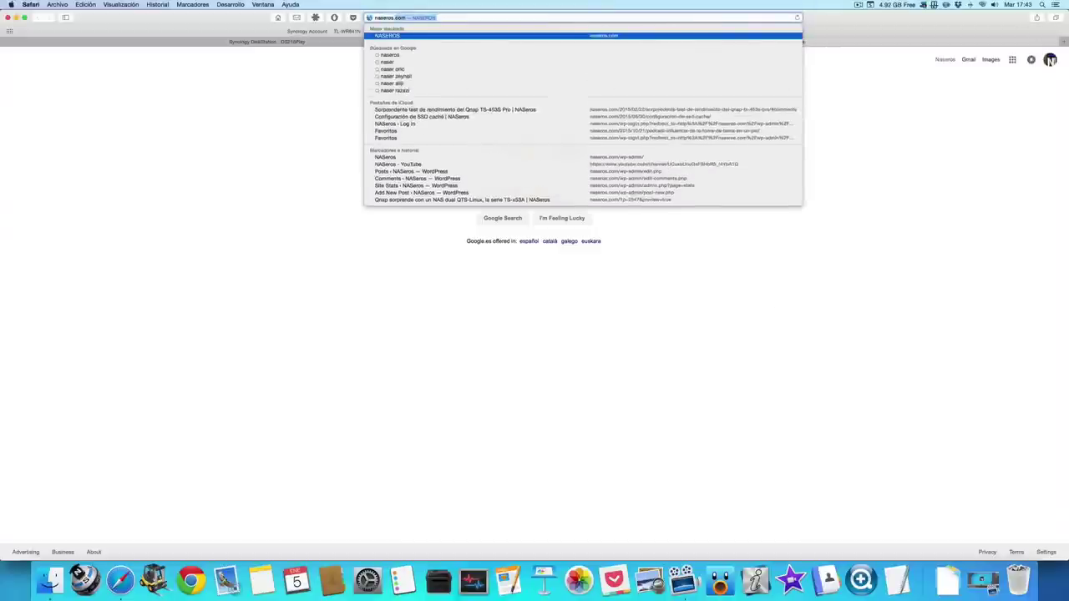
type("ynology")
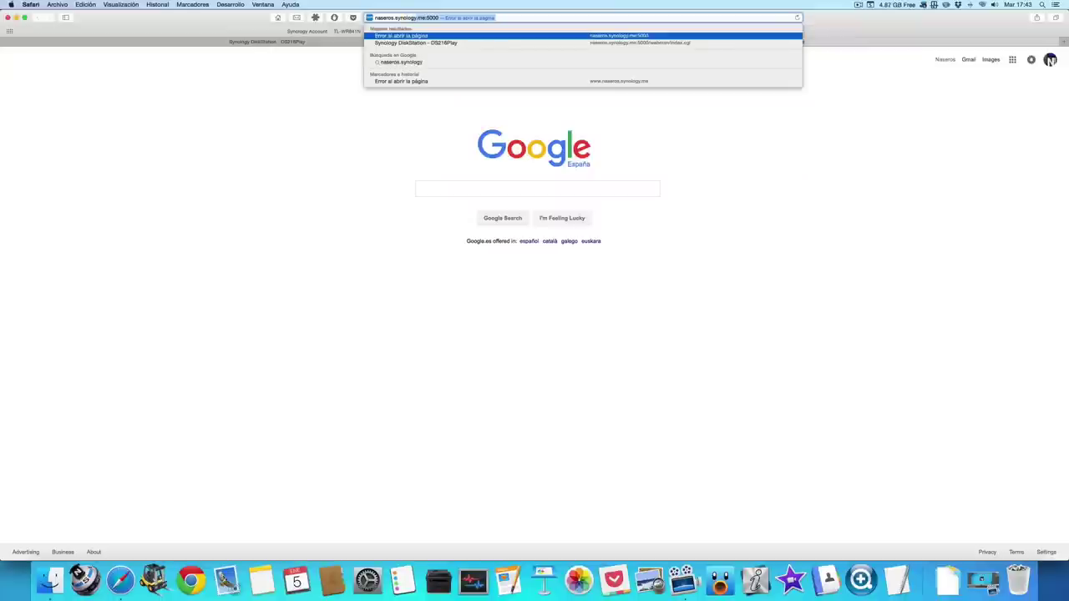
type(".me")
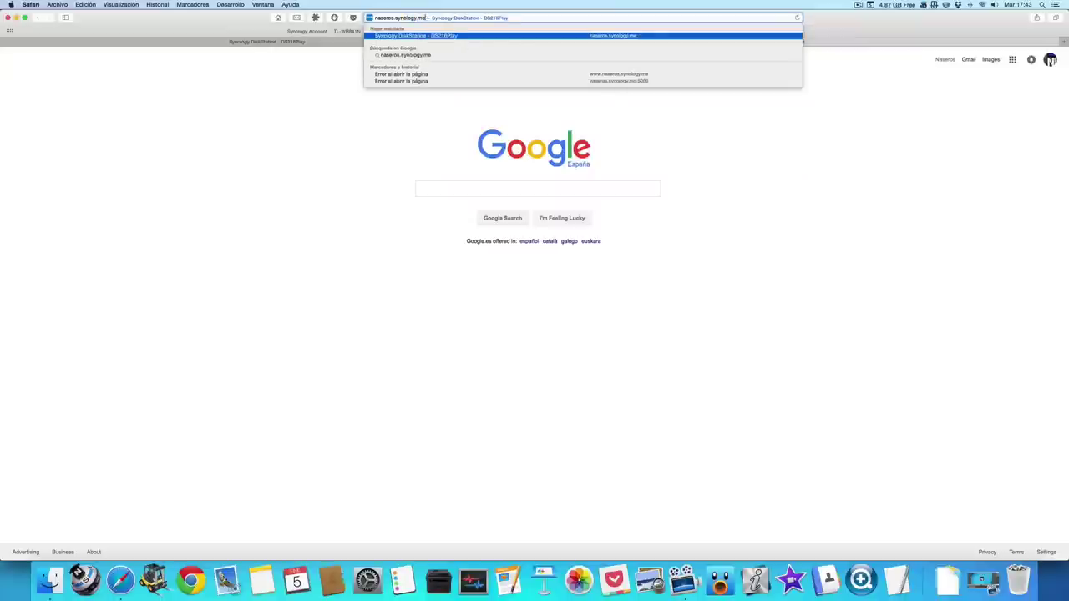
type(":5000")
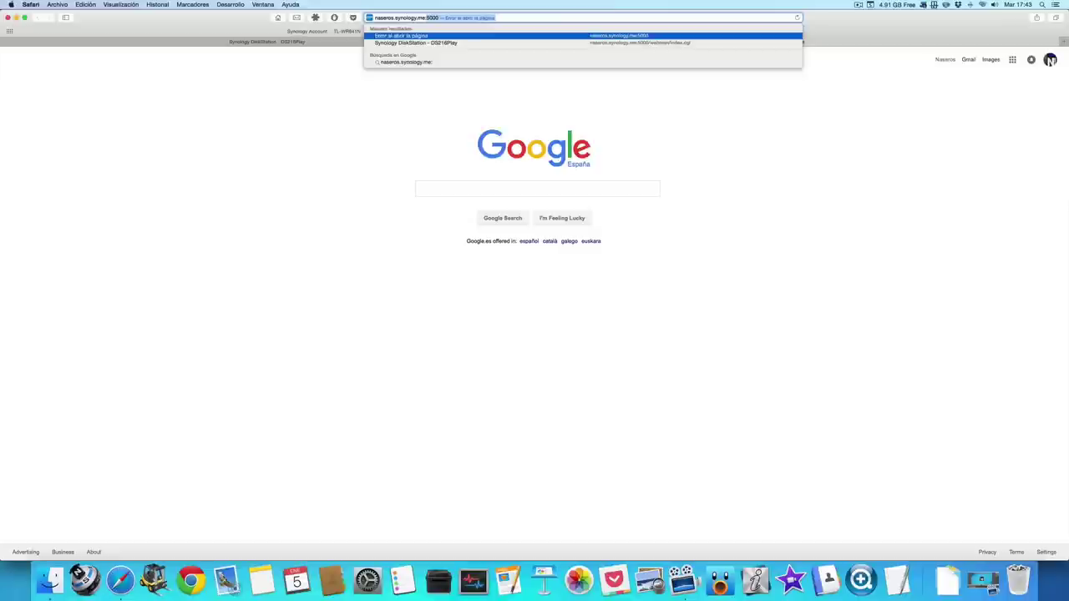
left_click(443, 17)
key("Return")
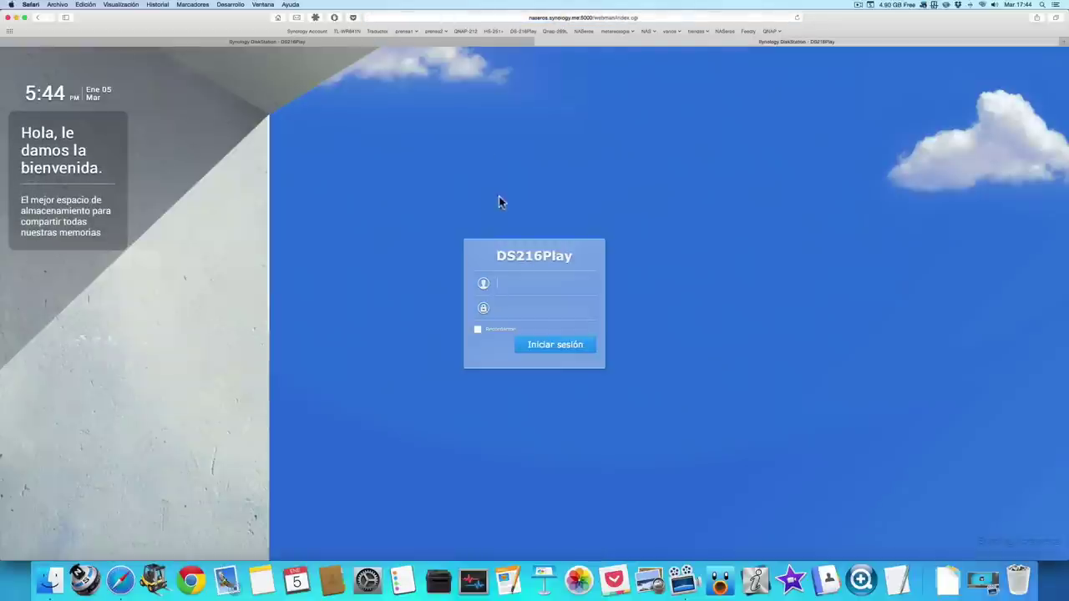
Sign in to the DS216Play as naseros with the account password and have the login remembered
left_click(505, 284)
type("naseros")
key("Tab")
type("n*******")
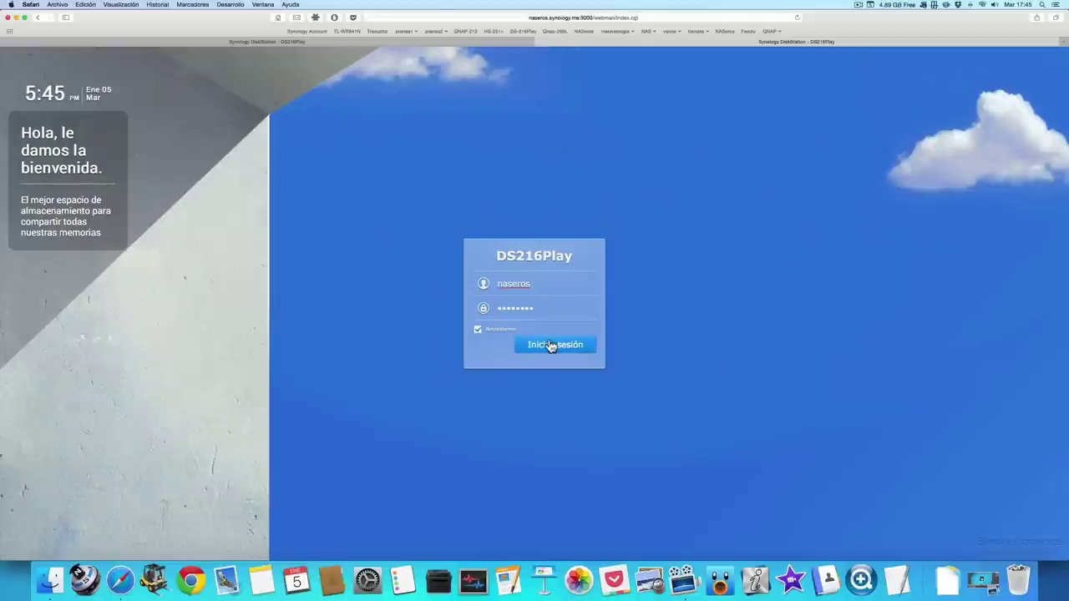
left_click(549, 346)
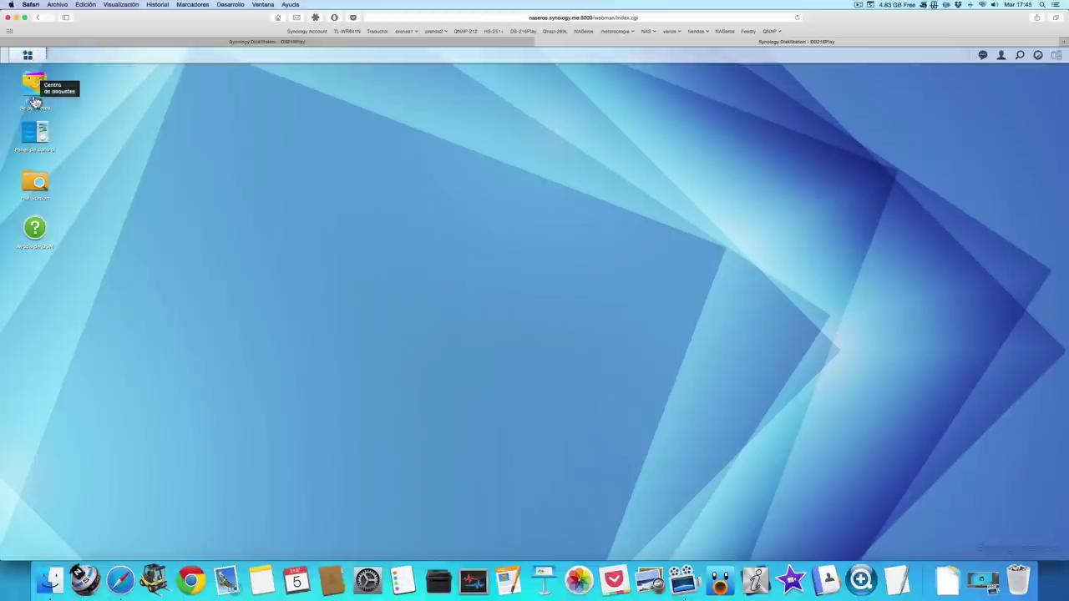
Check the shared folders in File Station over the external connection, and close the window
left_click(35, 184)
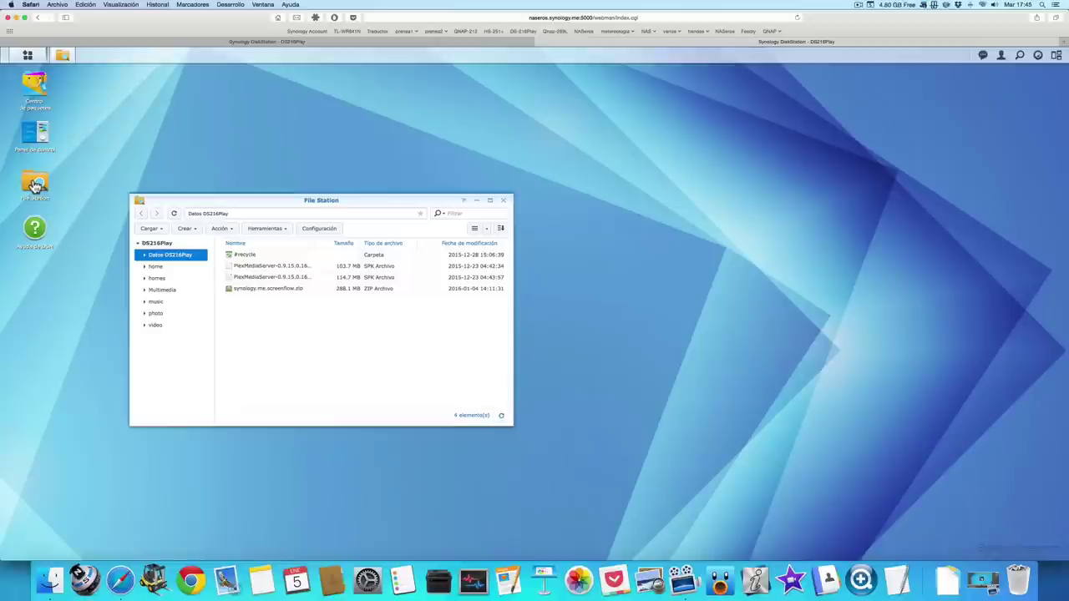
left_click(503, 201)
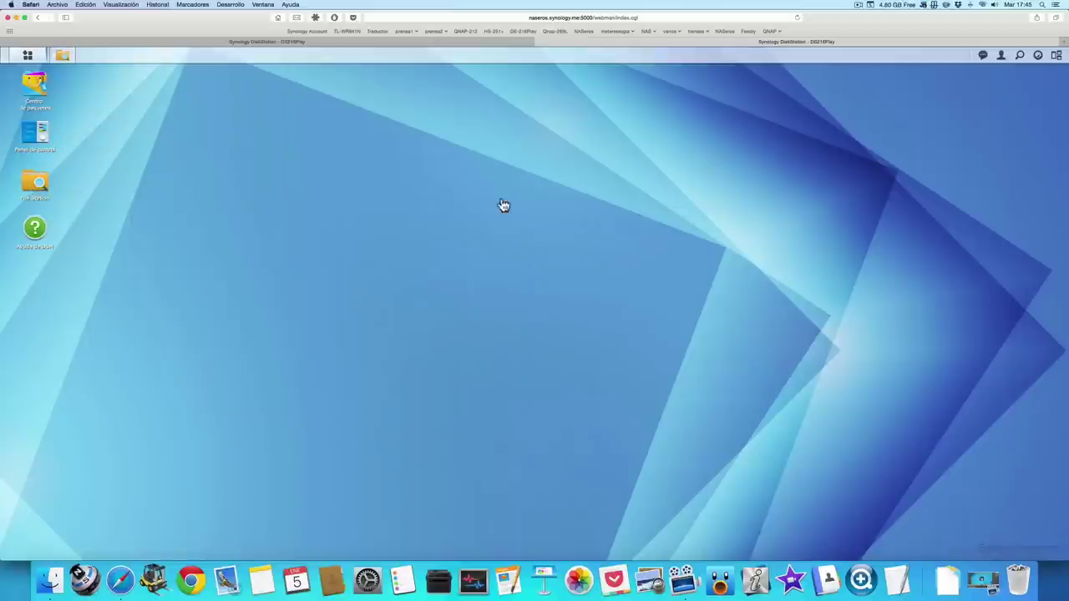